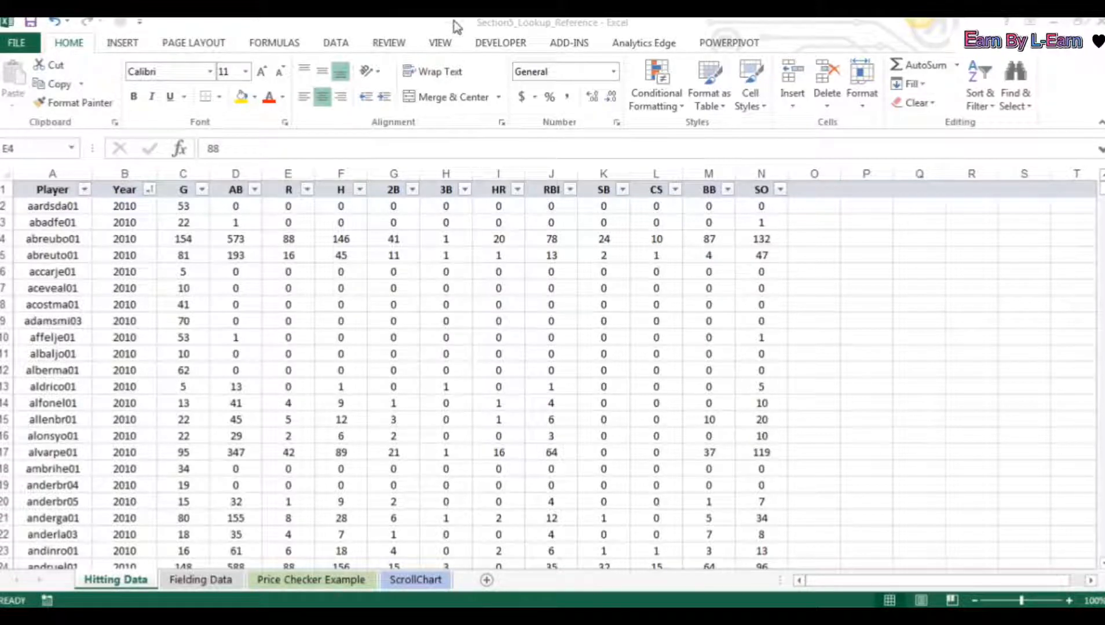
# - Compare the Hitting Data and Fielding Data sheets, examining their player, year and statistics columns and how often players repeat
pyautogui.click(476, 24)
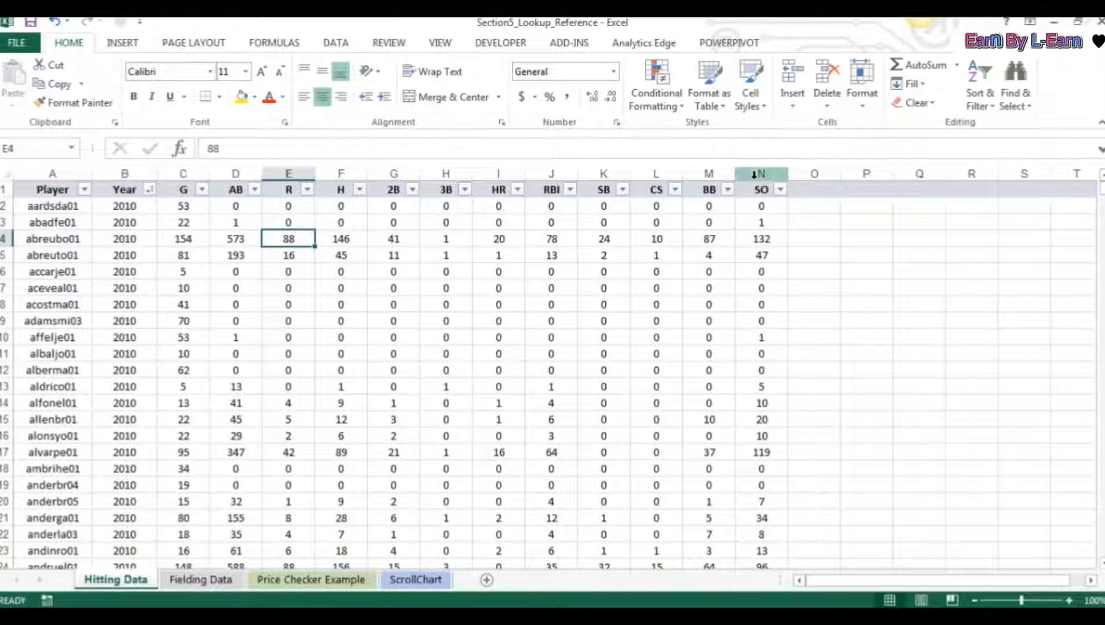
pyautogui.click(209, 584)
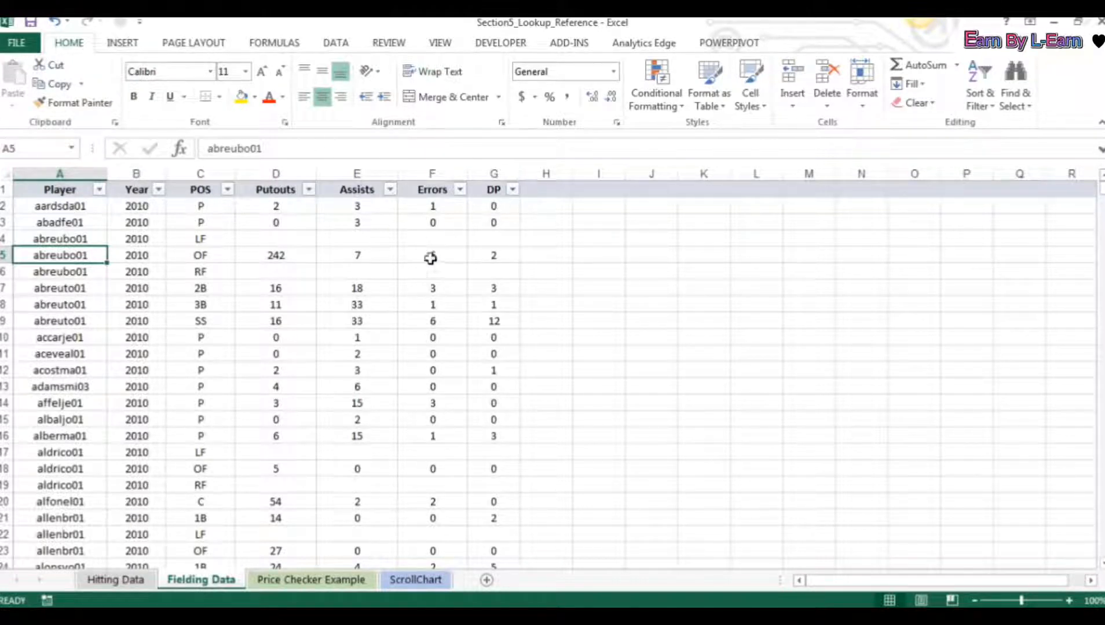
pyautogui.click(123, 584)
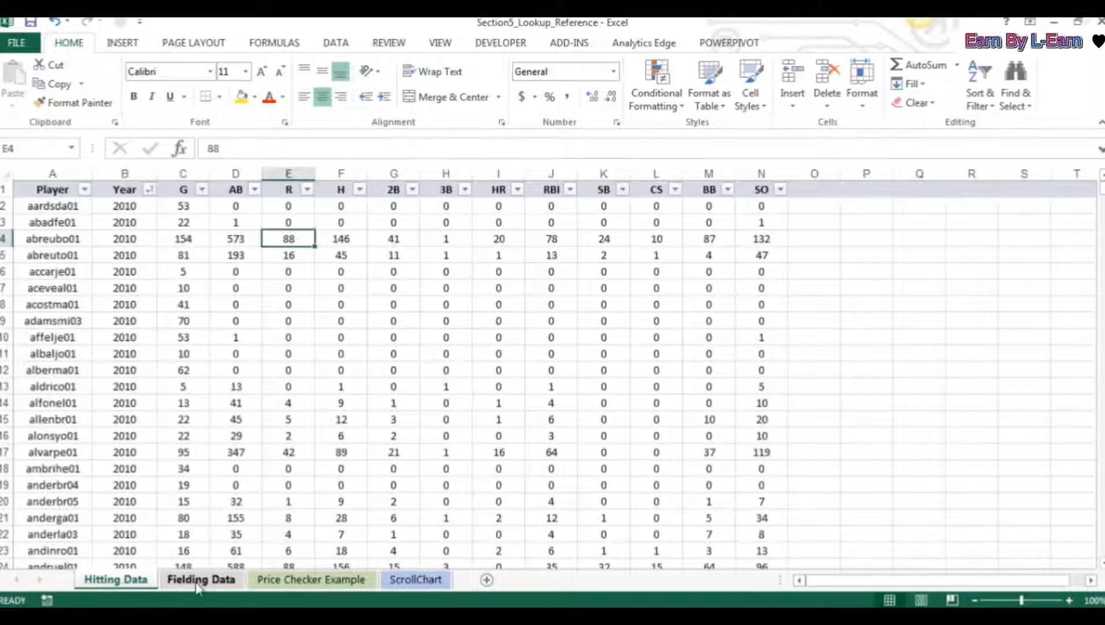
pyautogui.moveTo(810, 190); pyautogui.dragTo(1033, 180)
pyautogui.click(918, 223)
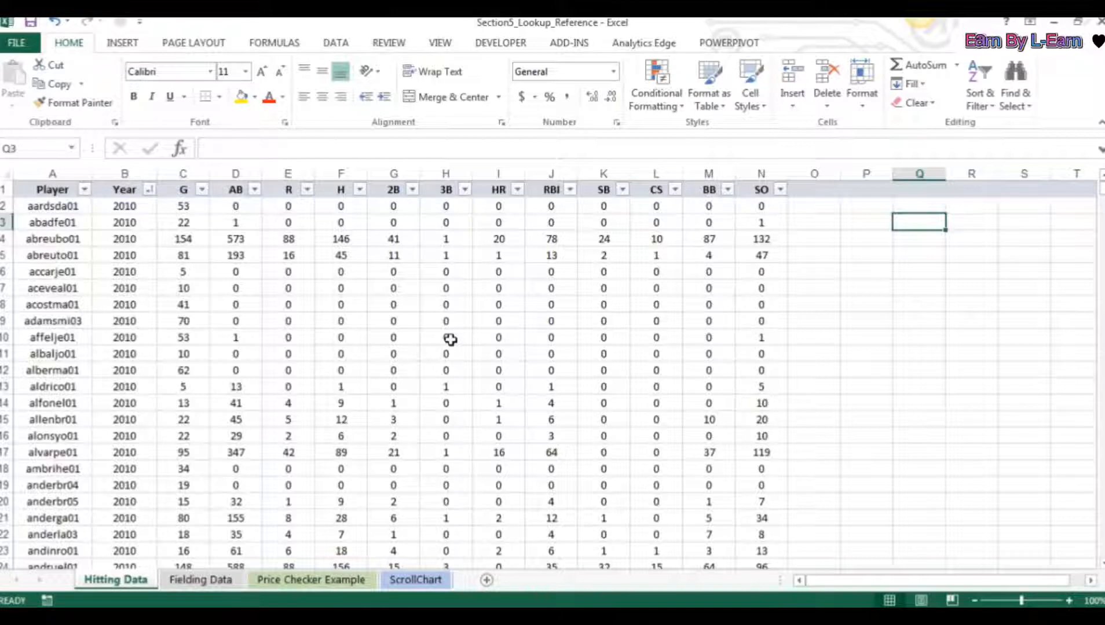
pyautogui.click(806, 211)
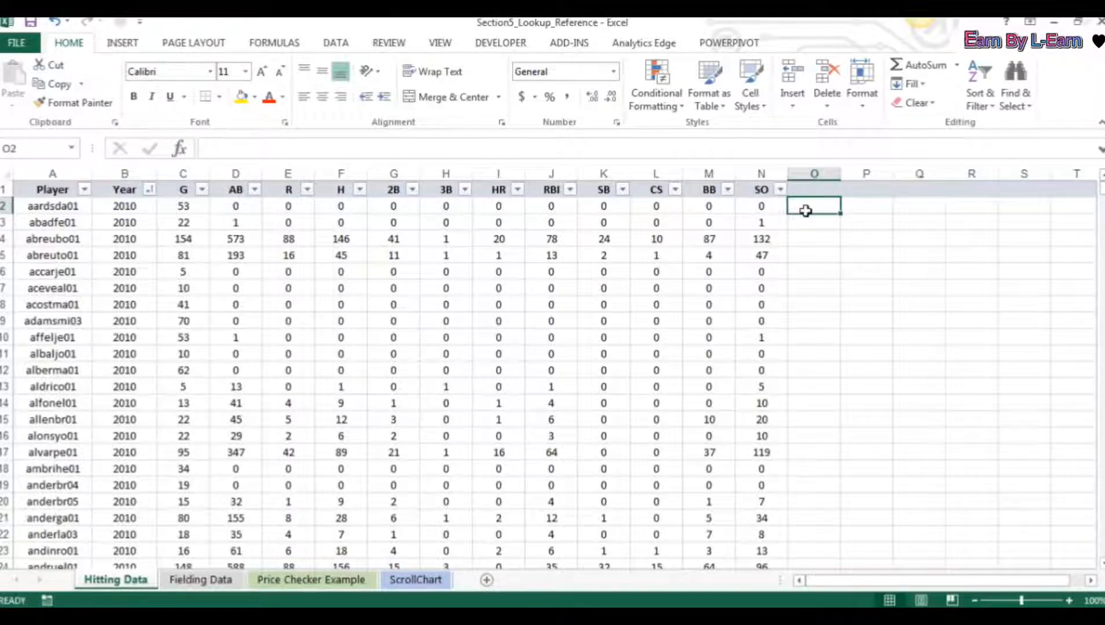
pyautogui.click(46, 208)
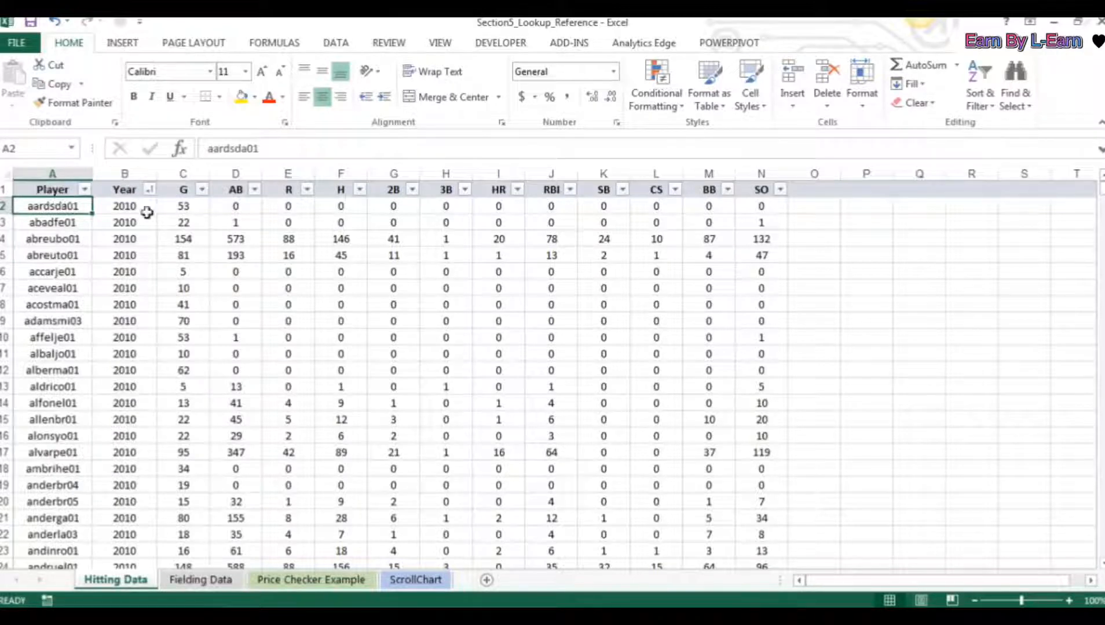
pyautogui.click(223, 581)
pyautogui.moveTo(58, 189); pyautogui.dragTo(487, 534)
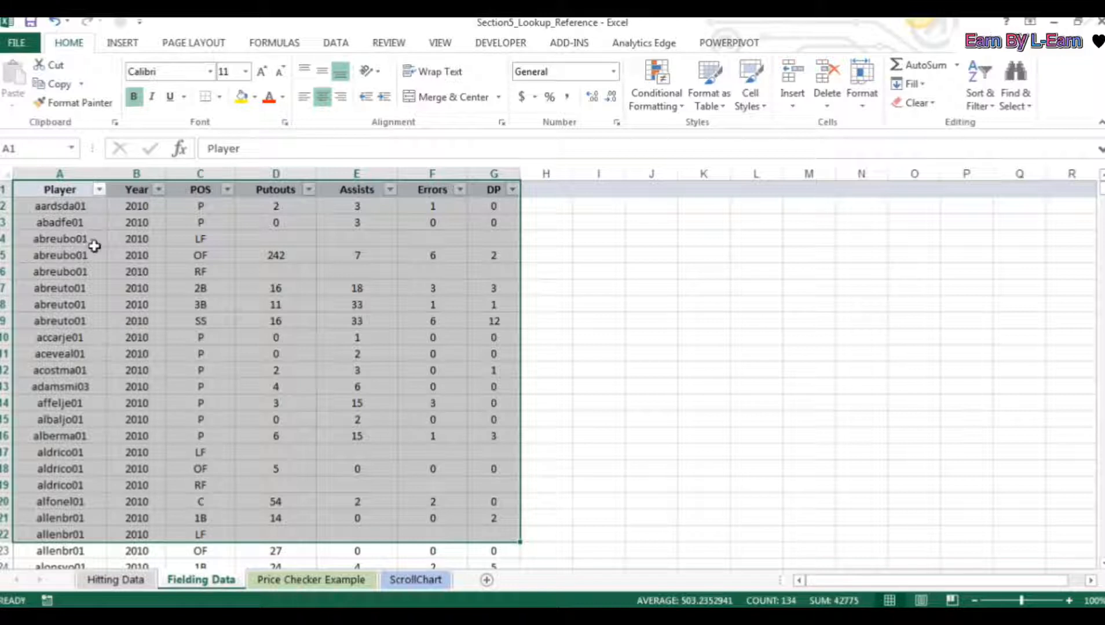
pyautogui.click(58, 225)
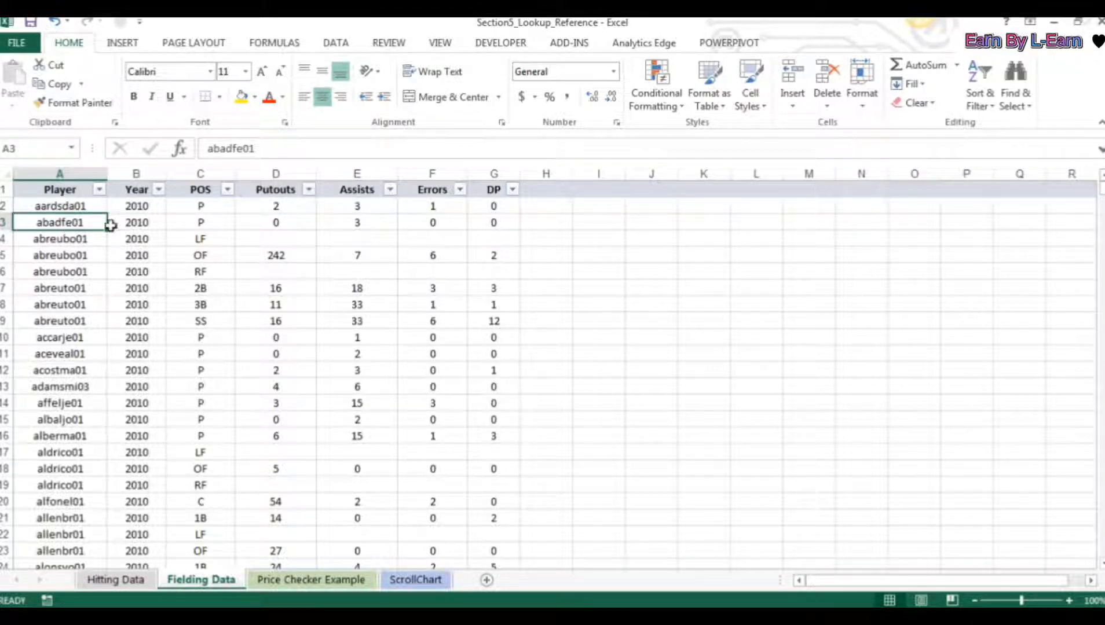
pyautogui.click(267, 224)
pyautogui.click(355, 222)
pyautogui.click(434, 224)
pyautogui.click(487, 221)
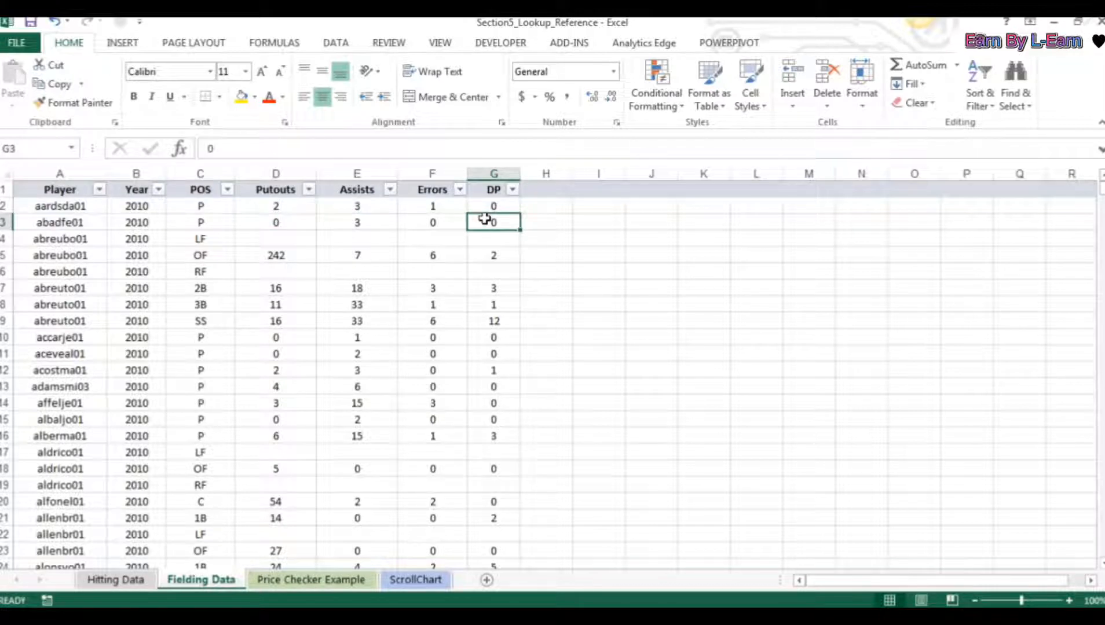
# - Insert a new column before Player on the Hitting Data sheet and head it "Key"
pyautogui.click(115, 580)
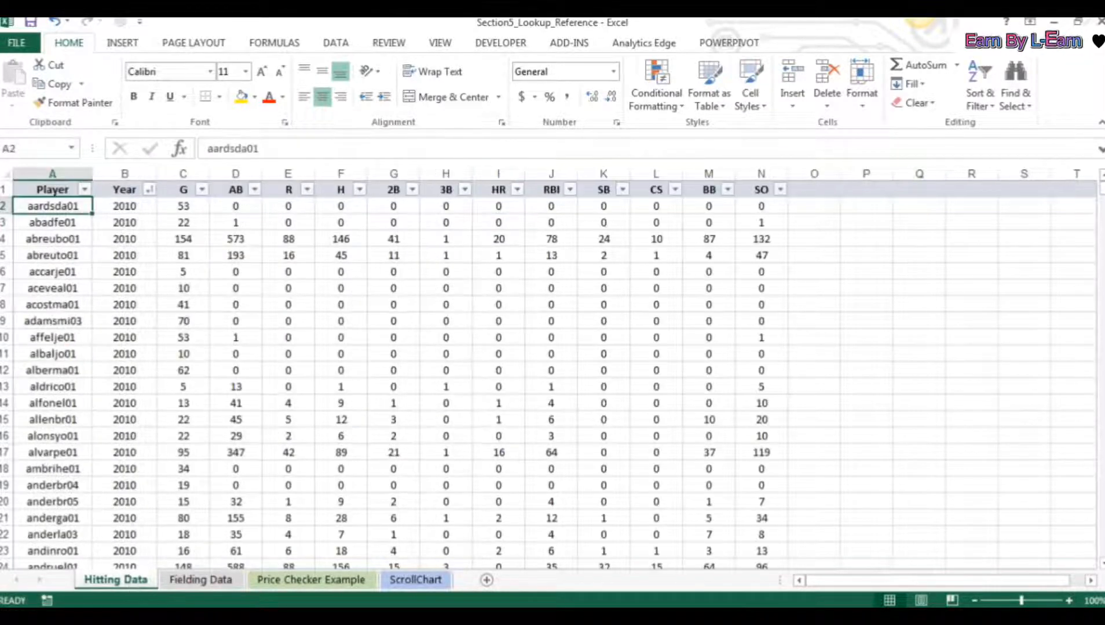
pyautogui.rightClick(45, 173)
pyautogui.click(81, 288)
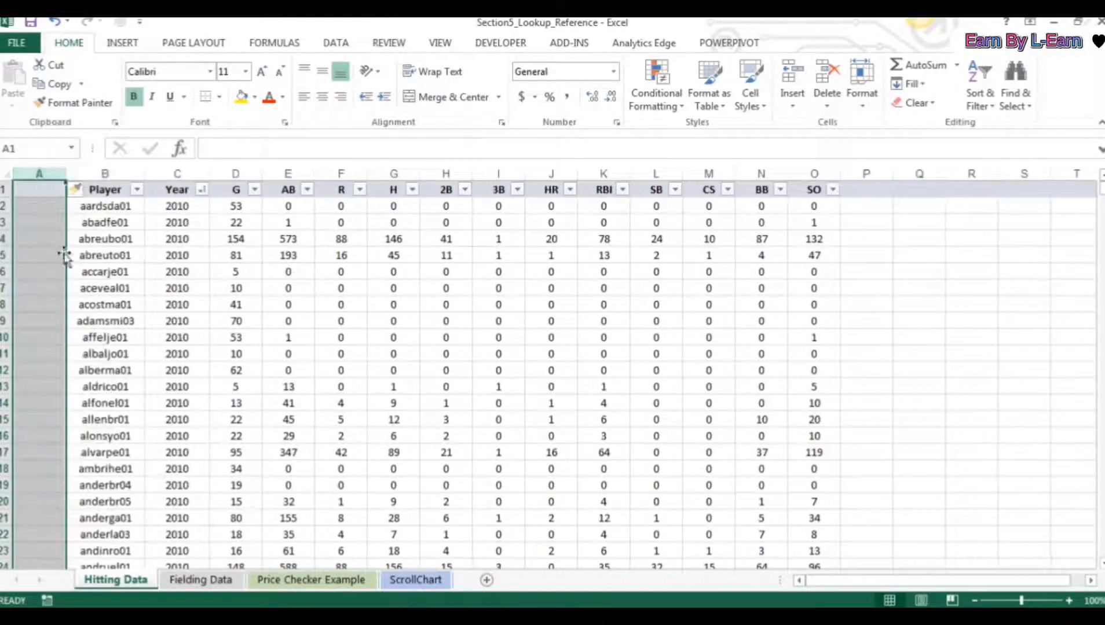
pyautogui.click(43, 187)
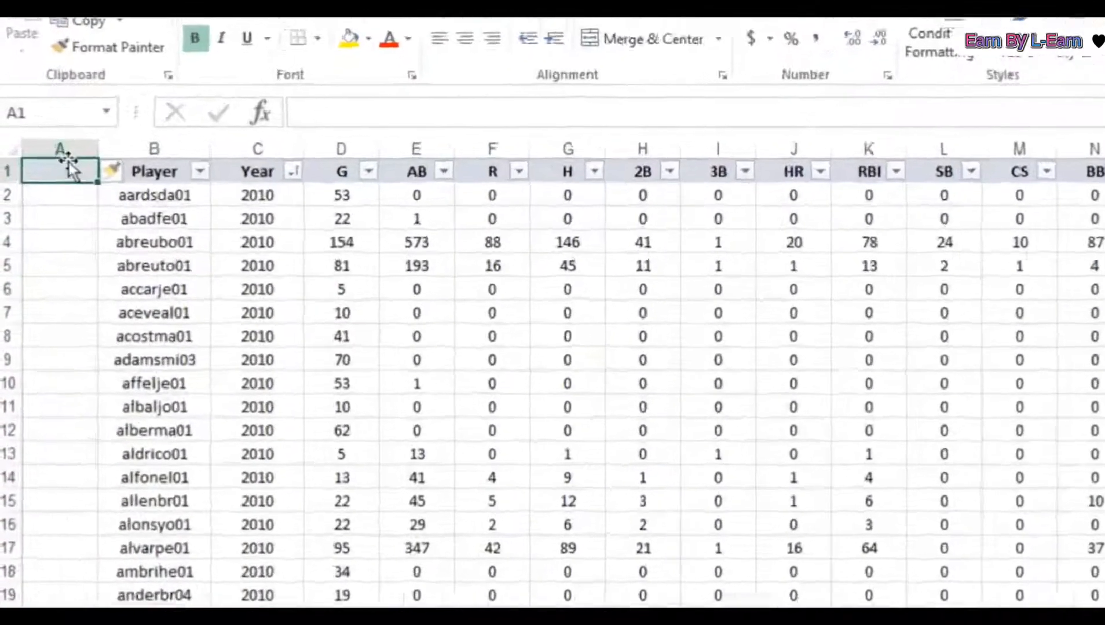
pyautogui.write('Key')
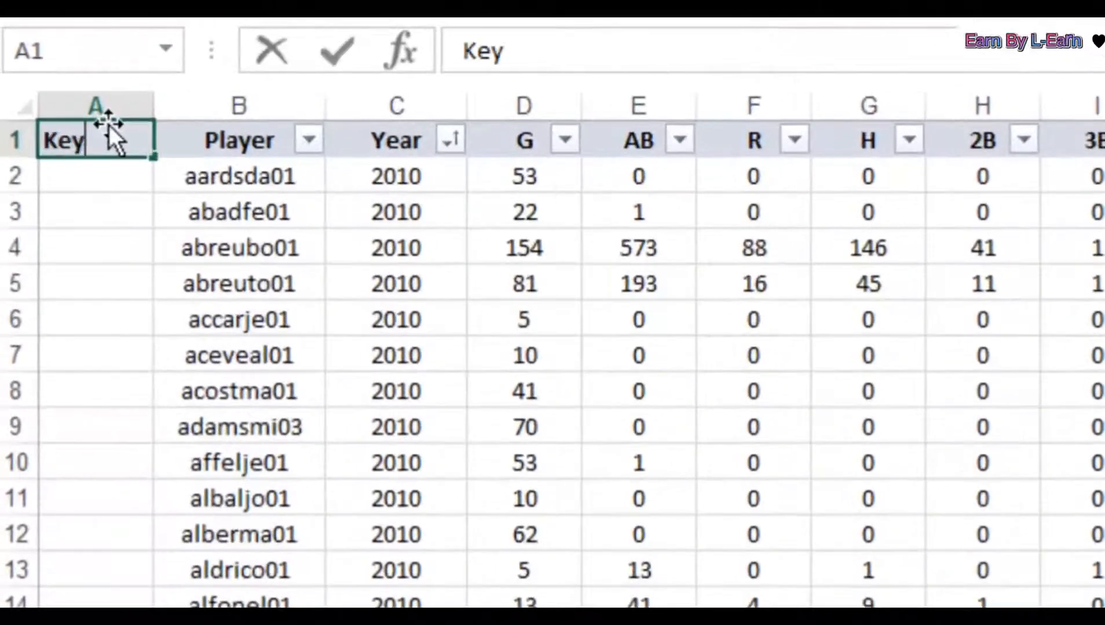
pyautogui.press('Return')
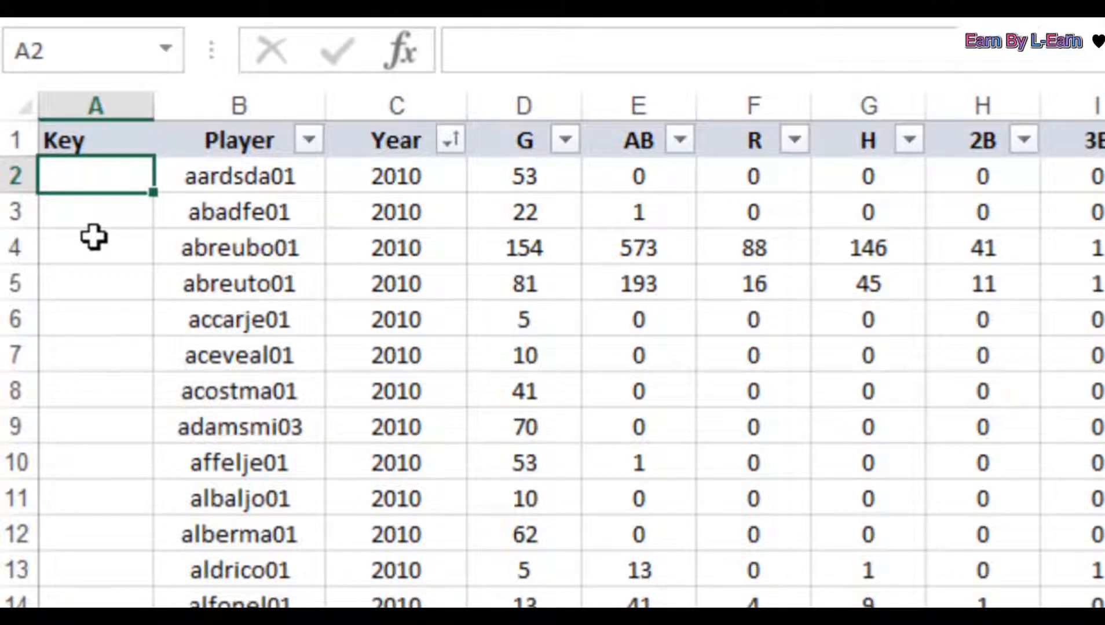
# - Enter the formula =B2&C2 in A2 of the Hitting Data sheet to join player and year
pyautogui.write('=')
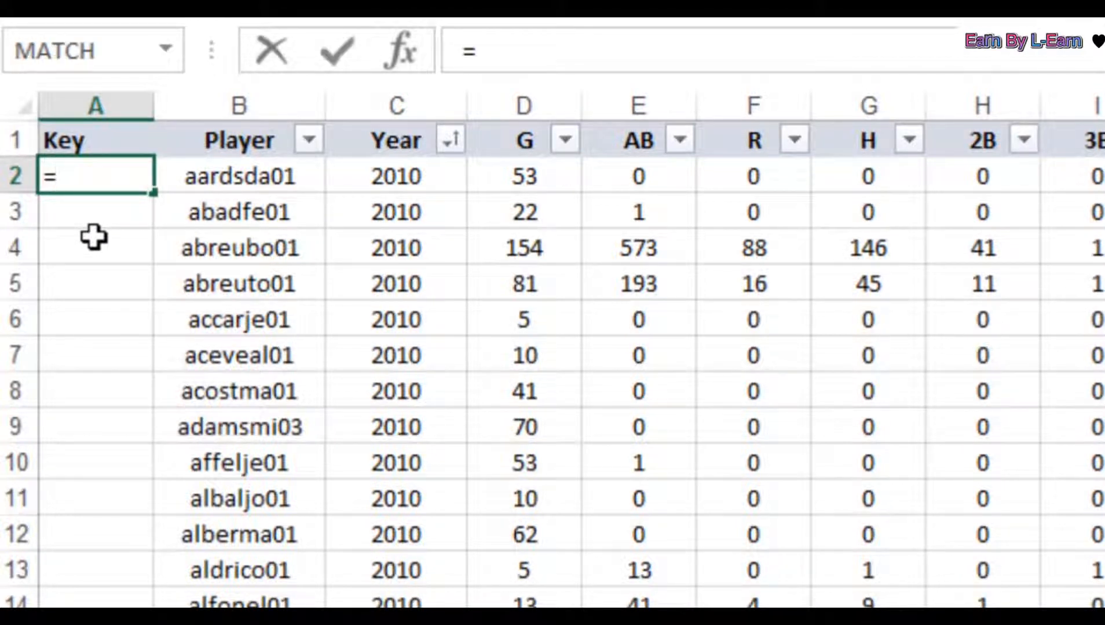
pyautogui.press('Right')
pyautogui.write('&')
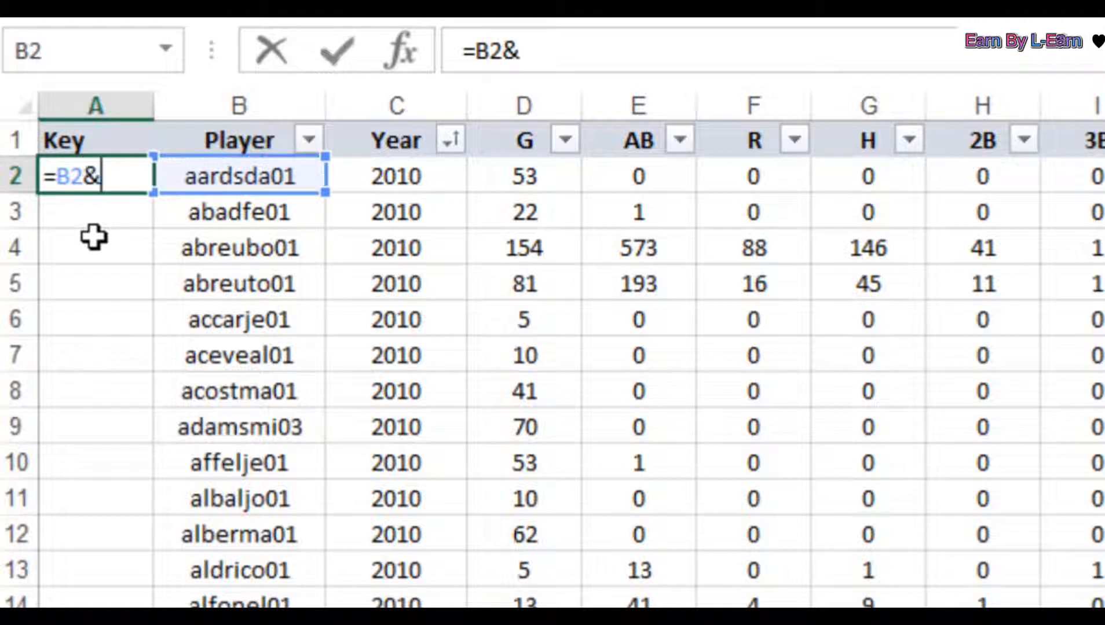
pyautogui.press('Right')
pyautogui.press('Right')
pyautogui.press('Return')
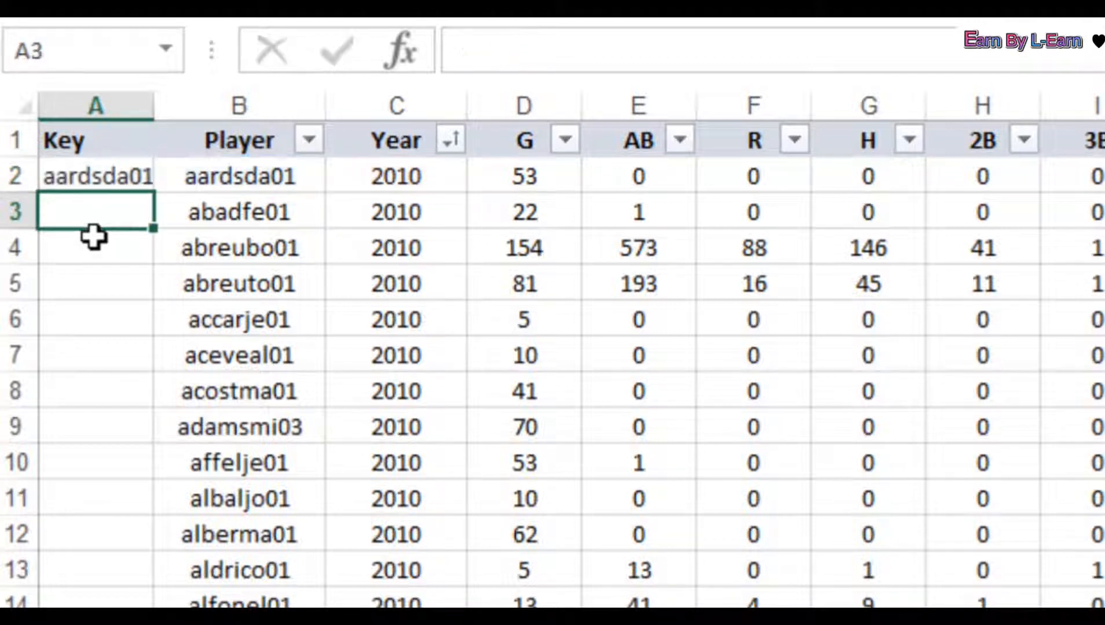
# - Widen the Key column on the Hitting Data sheet and fill its formula down to all player rows
pyautogui.moveTo(155, 103); pyautogui.dragTo(278, 101)
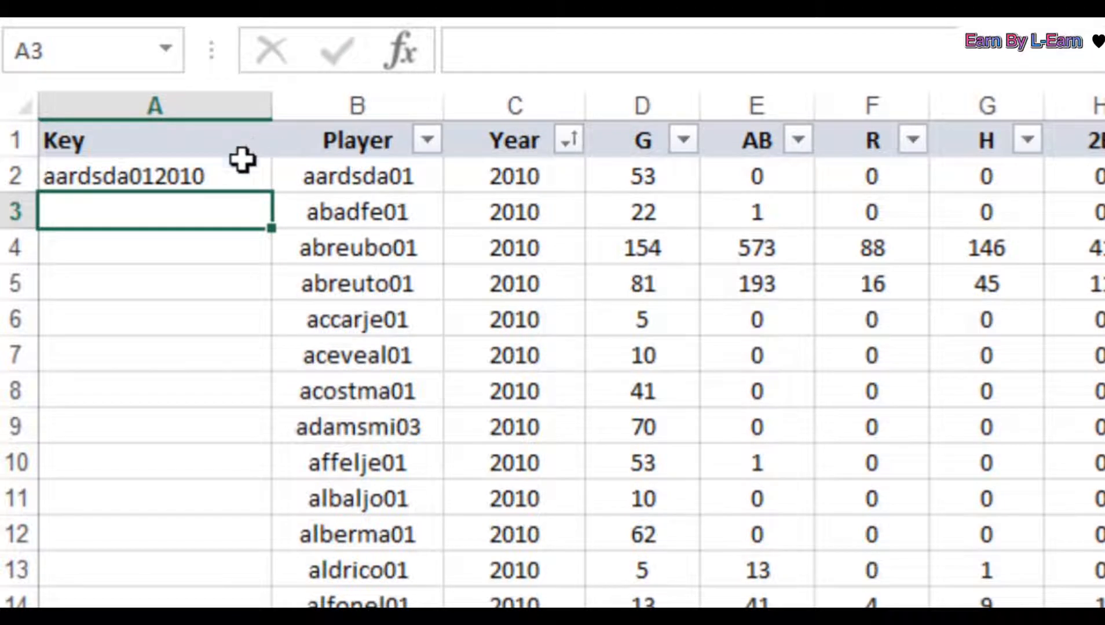
pyautogui.click(222, 175)
pyautogui.doubleClick(272, 194)
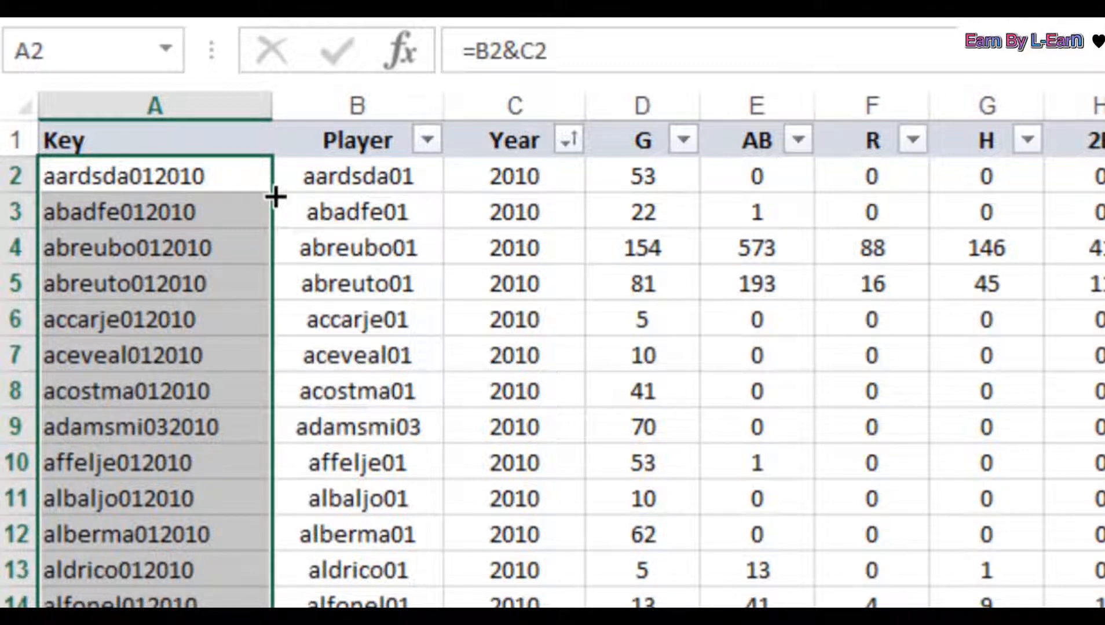
# - Check the filled formulas cell by cell down the Key column, from A2 to A10
pyautogui.click(185, 181)
pyautogui.press('Down')
pyautogui.press('Down')
pyautogui.press('Down')
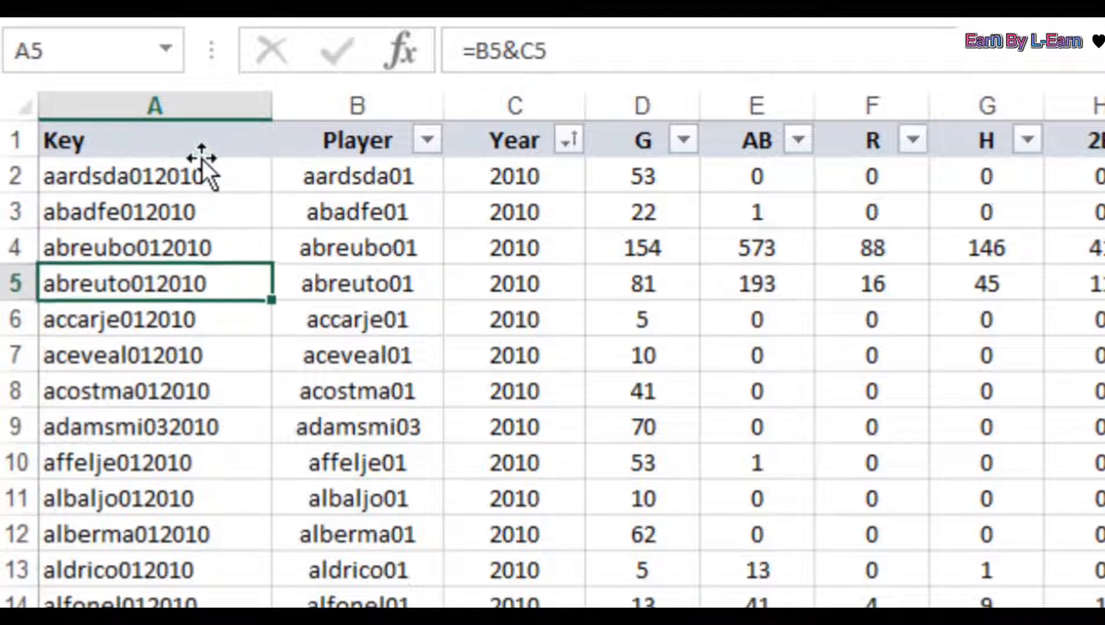
pyautogui.press('Down')
pyautogui.press('Down')
pyautogui.press('Down')
pyautogui.press('Down')
pyautogui.press('Down')
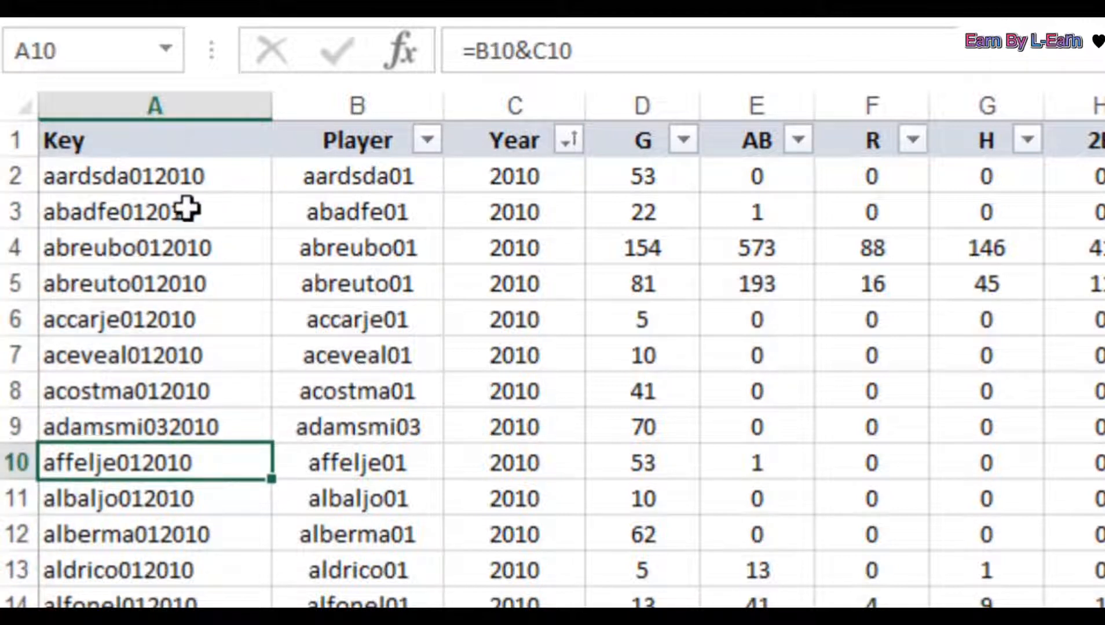
pyautogui.click(187, 185)
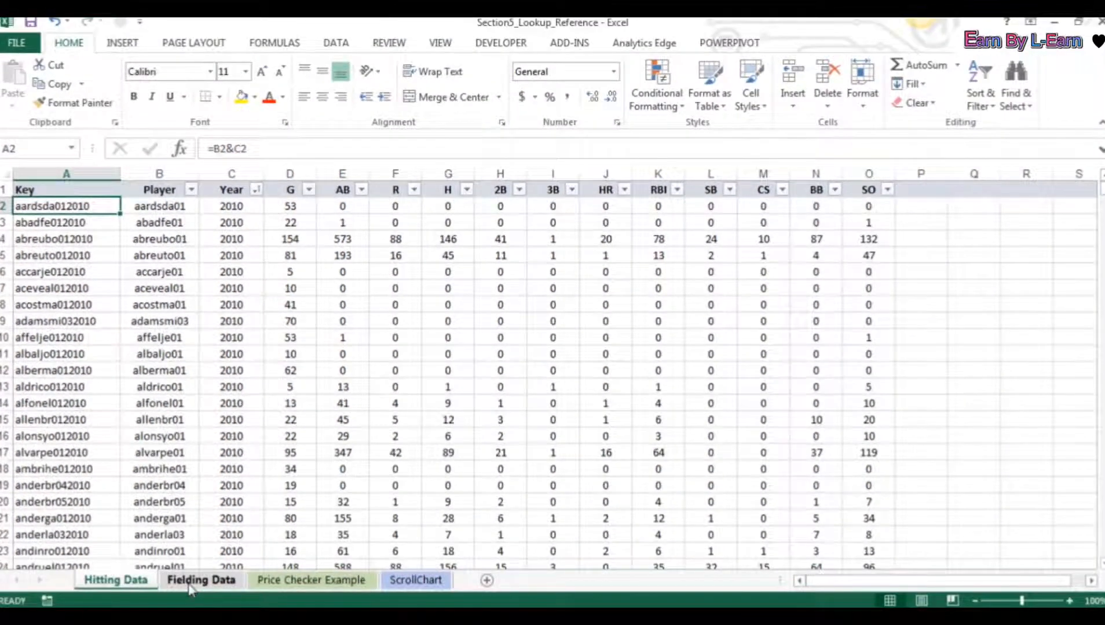
# - Insert a new column before Player on the Fielding Data sheet and head it "Key"
pyautogui.click(200, 580)
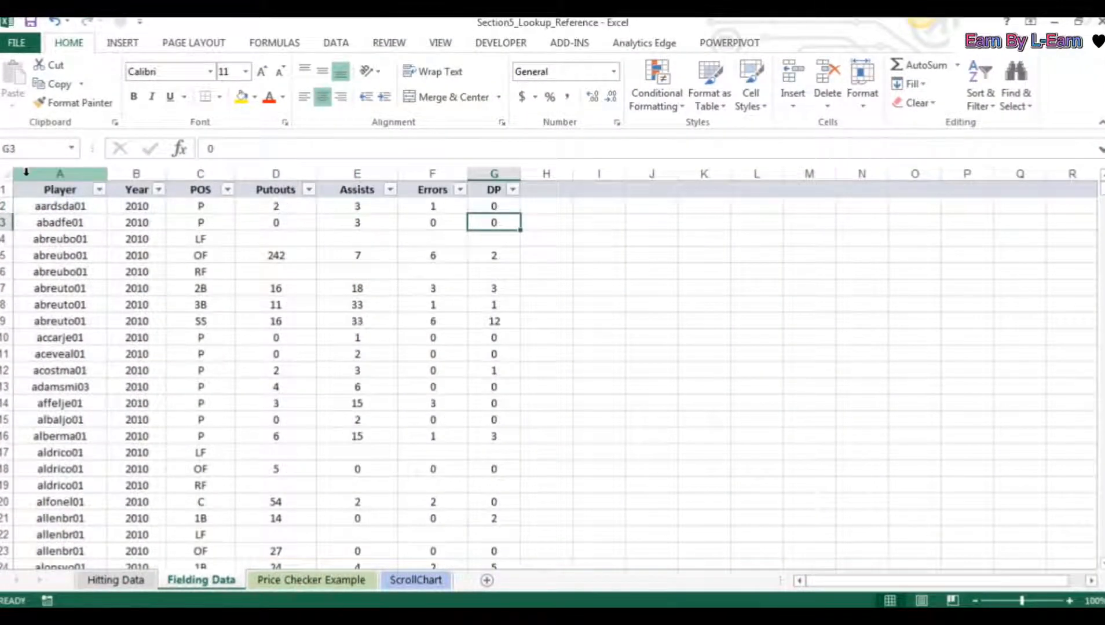
pyautogui.click(60, 174)
pyautogui.rightClick(58, 174)
pyautogui.click(81, 293)
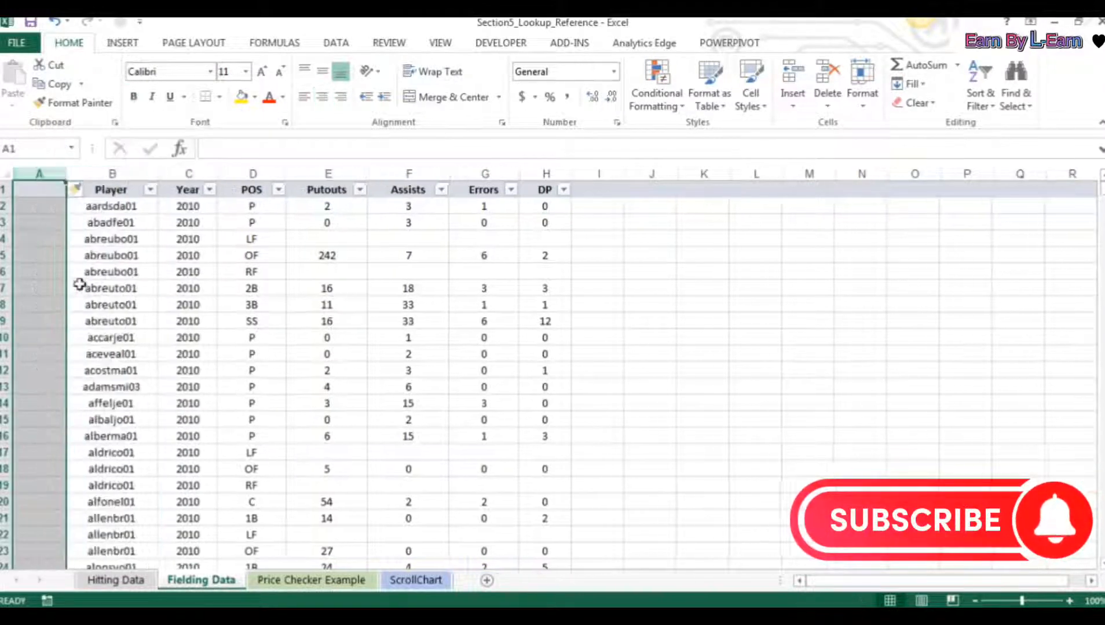
pyautogui.click(52, 190)
pyautogui.write('Key')
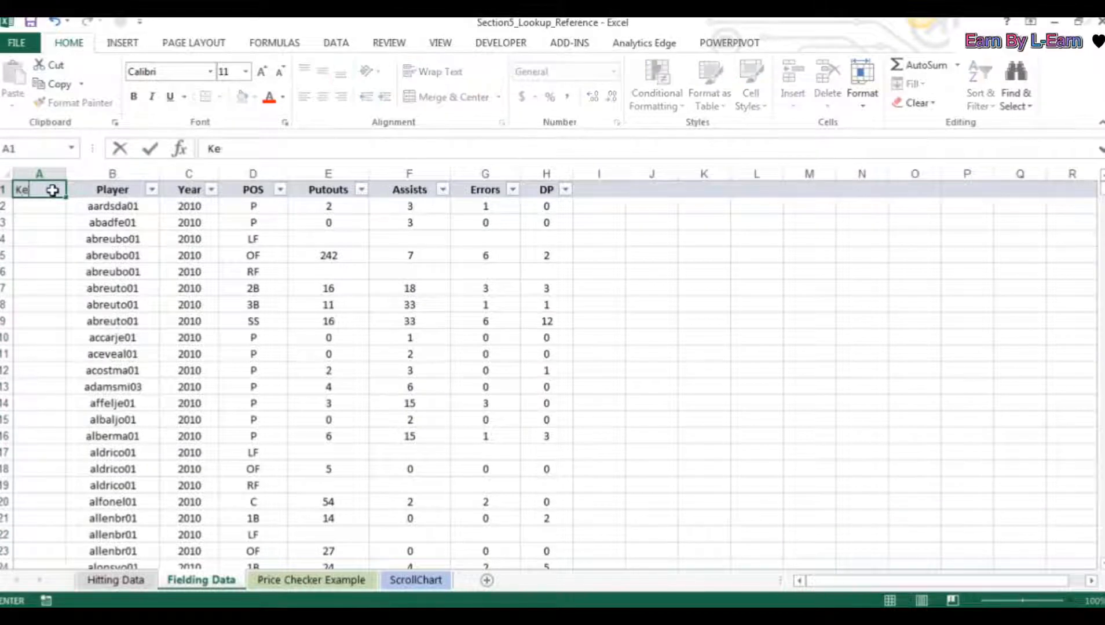
pyautogui.press('Return')
# - Enter =B2&C2 in A2 of the Fielding Data sheet, fill it down the Key column and widen that column
pyautogui.write('=')
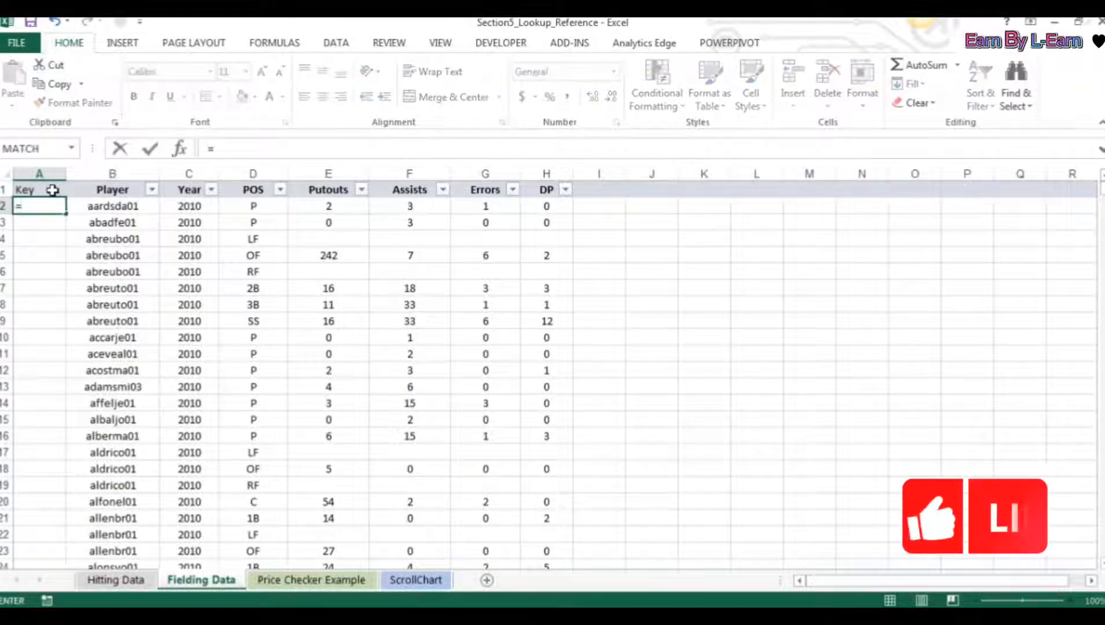
pyautogui.press('Right')
pyautogui.write('&')
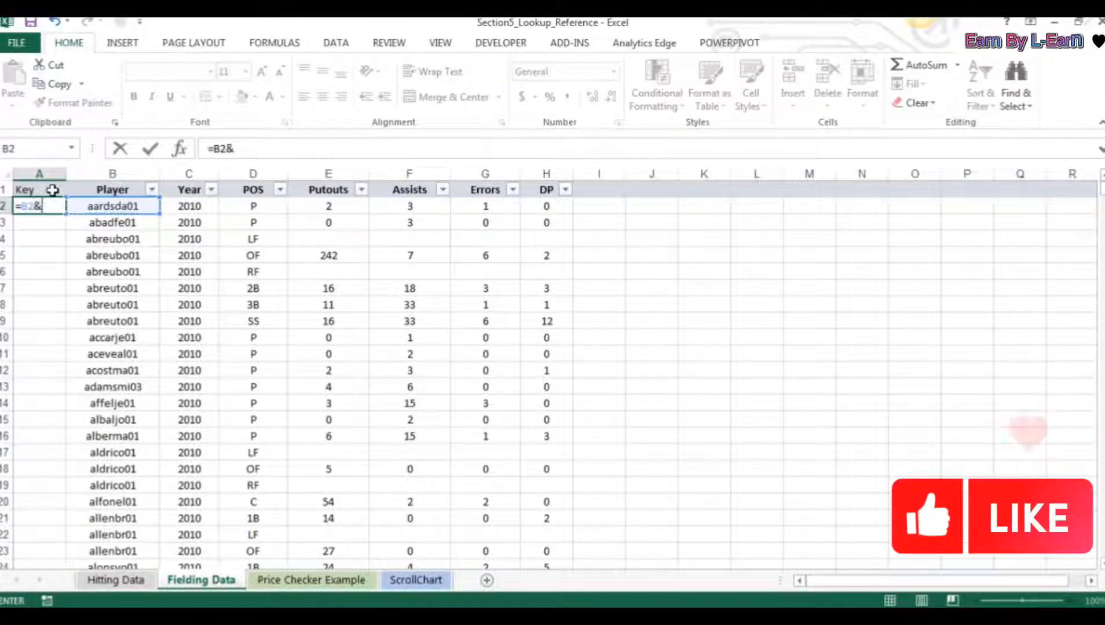
pyautogui.press('Right')
pyautogui.press('Right')
pyautogui.hotkey('ctrl', 'Return')
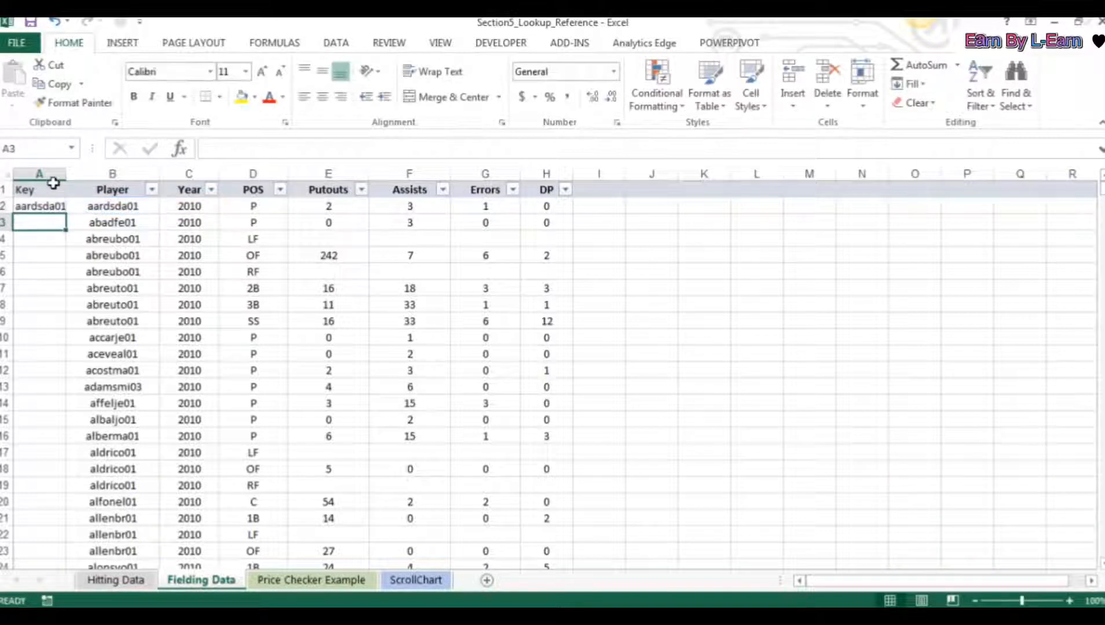
pyautogui.doubleClick(68, 216)
pyautogui.moveTo(66, 174); pyautogui.dragTo(109, 174)
# - Copy the POS, Putouts, Assists, Errors and DP headers from the Fielding Data sheet to P1:T1 of the Hitting Data sheet
pyautogui.click(128, 580)
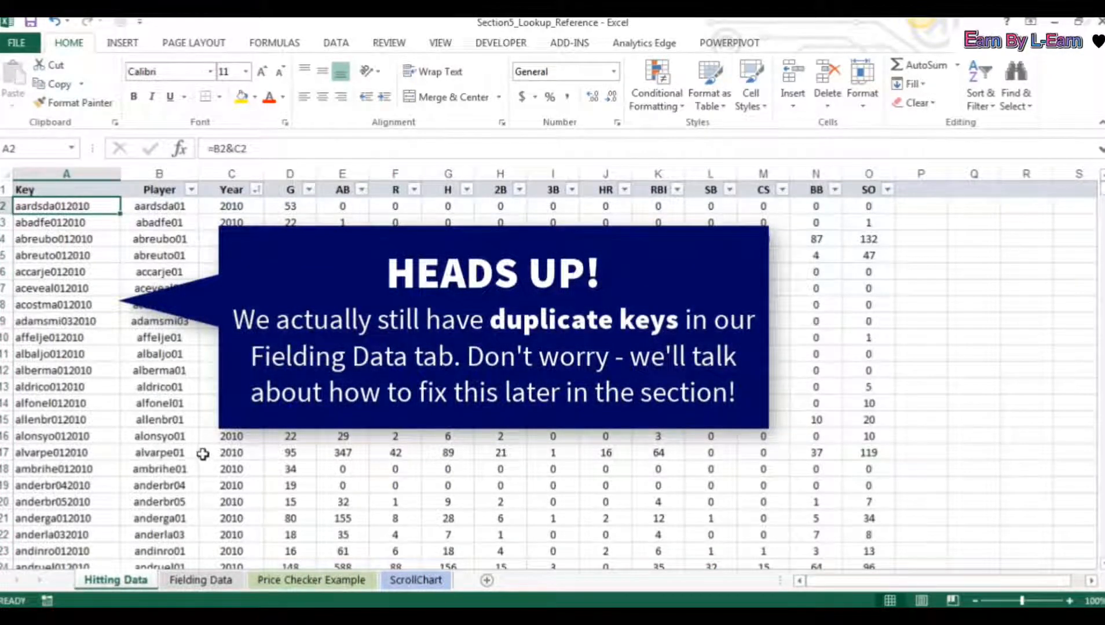
pyautogui.click(199, 581)
pyautogui.click(155, 271)
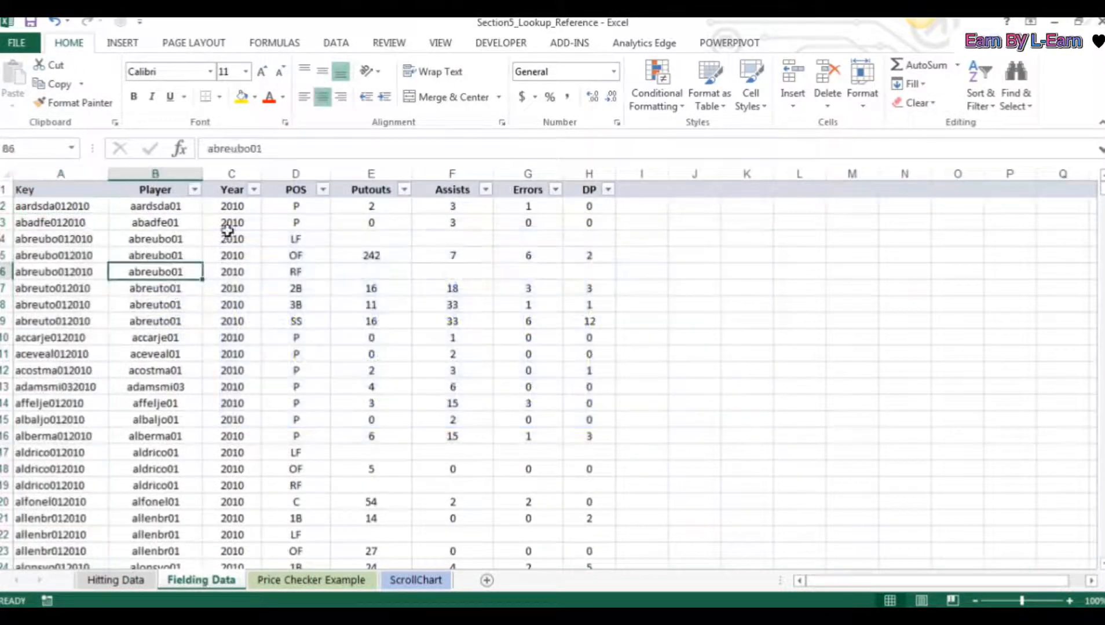
pyautogui.moveTo(298, 186); pyautogui.dragTo(587, 177)
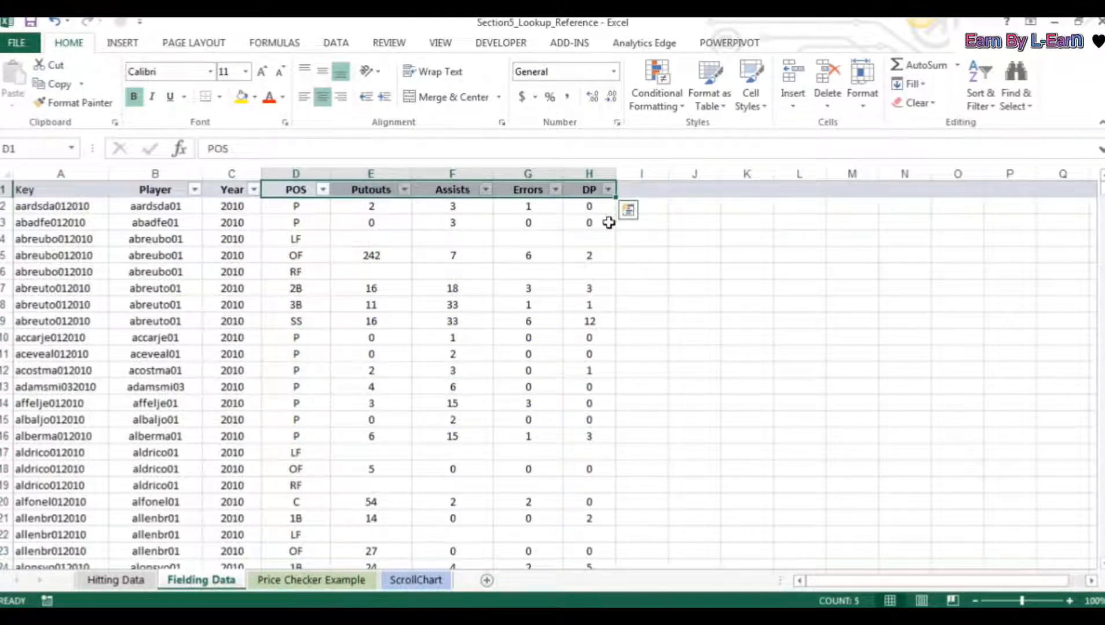
pyautogui.hotkey('ctrl', 'c')
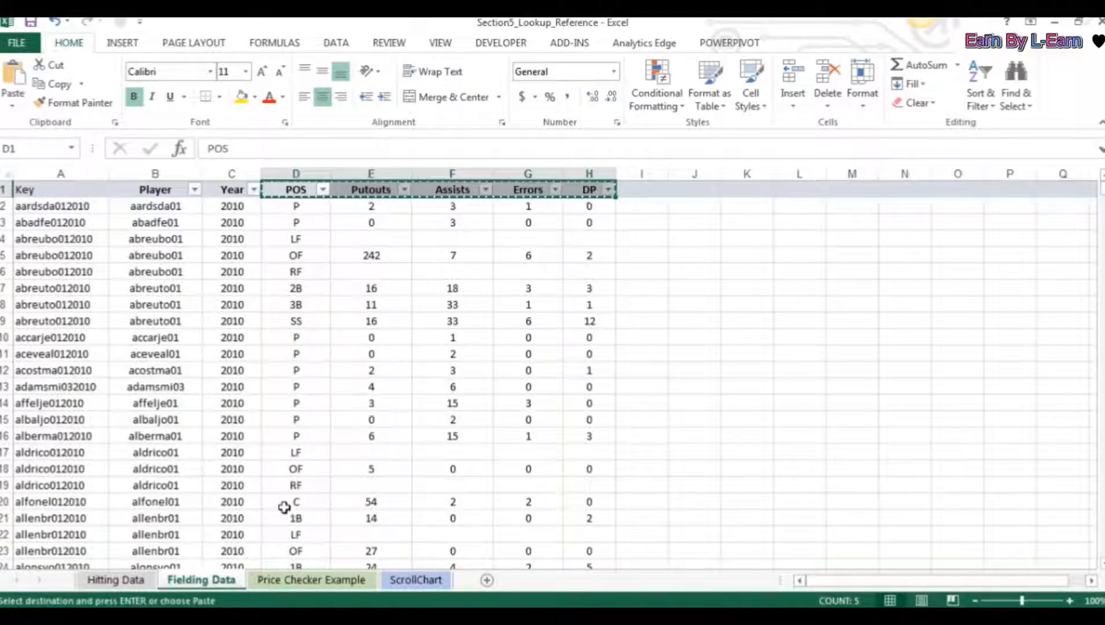
pyautogui.click(116, 580)
pyautogui.click(909, 190)
pyautogui.hotkey('ctrl', 'v')
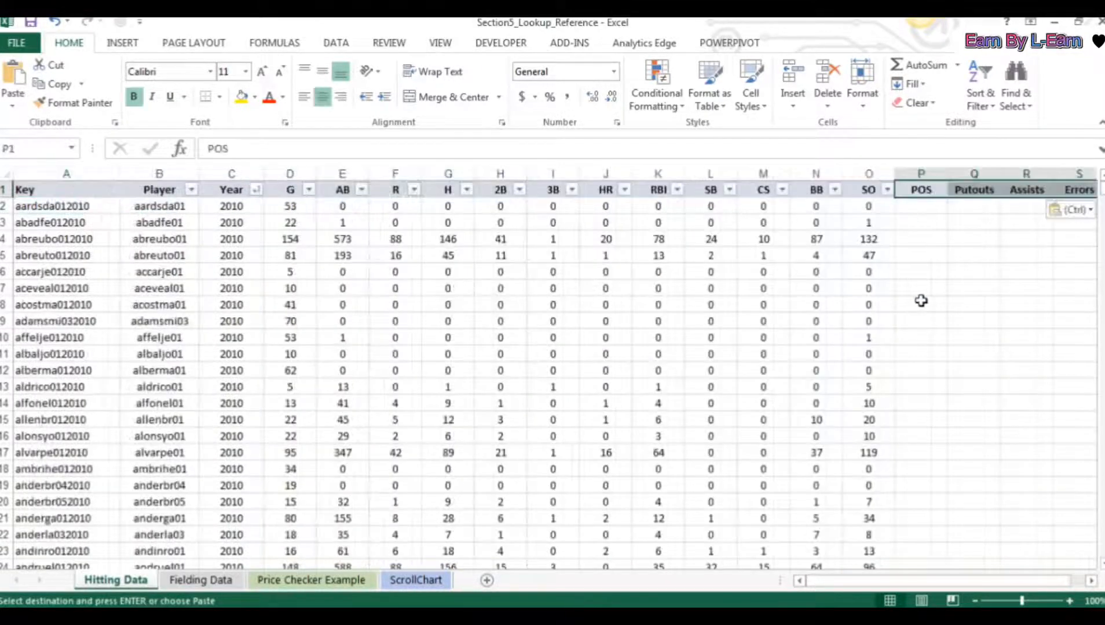
pyautogui.hscroll(1, 1054, 580)
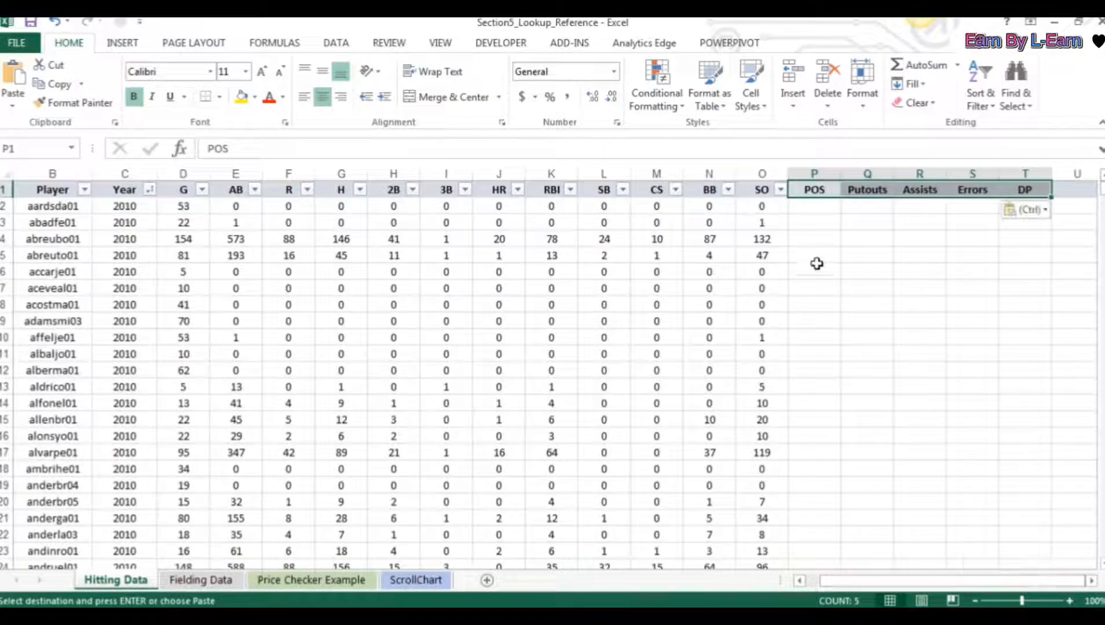
# - Start a VLOOKUP formula in P2 of the Hitting Data sheet with the key in A2 as its lookup value
pyautogui.moveTo(813, 206); pyautogui.dragTo(1020, 338)
pyautogui.click(809, 207)
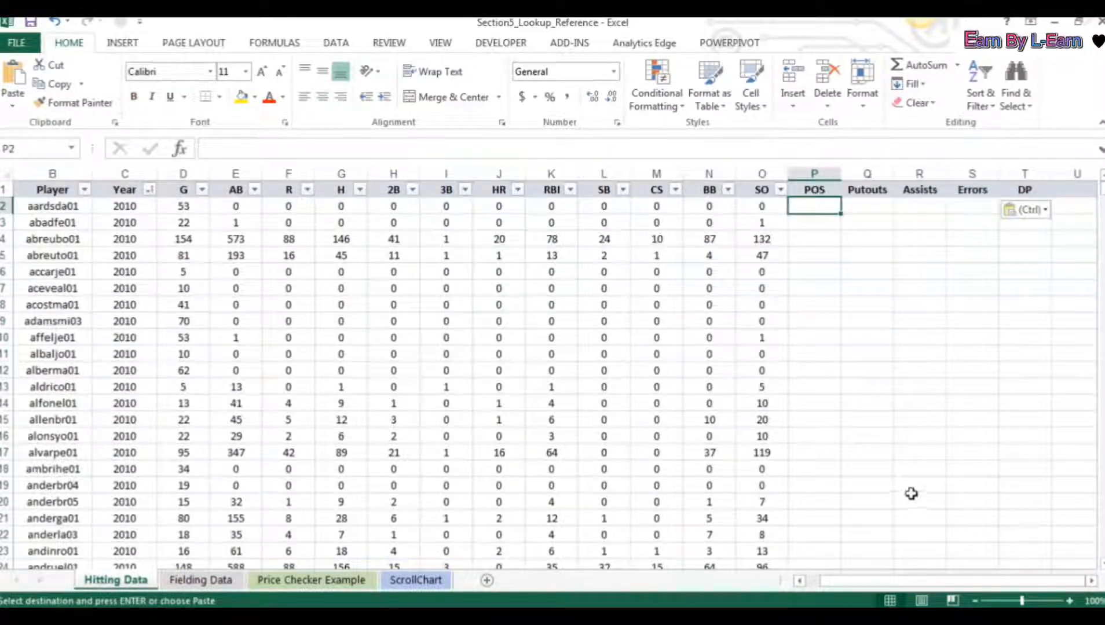
pyautogui.hscroll(-1, 993, 586)
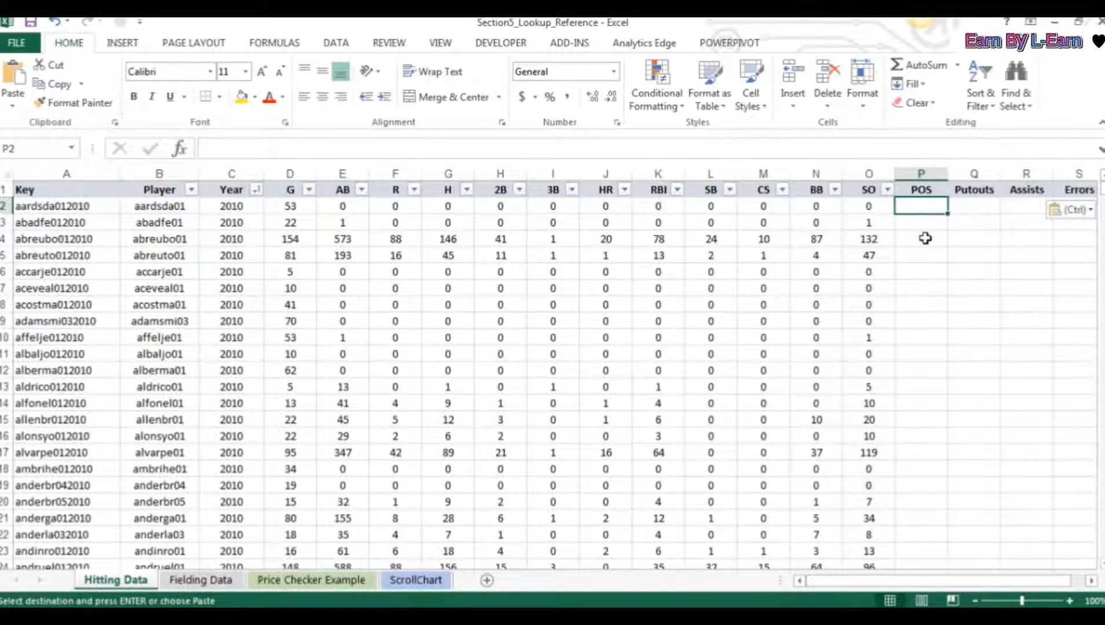
pyautogui.write('=VLO')
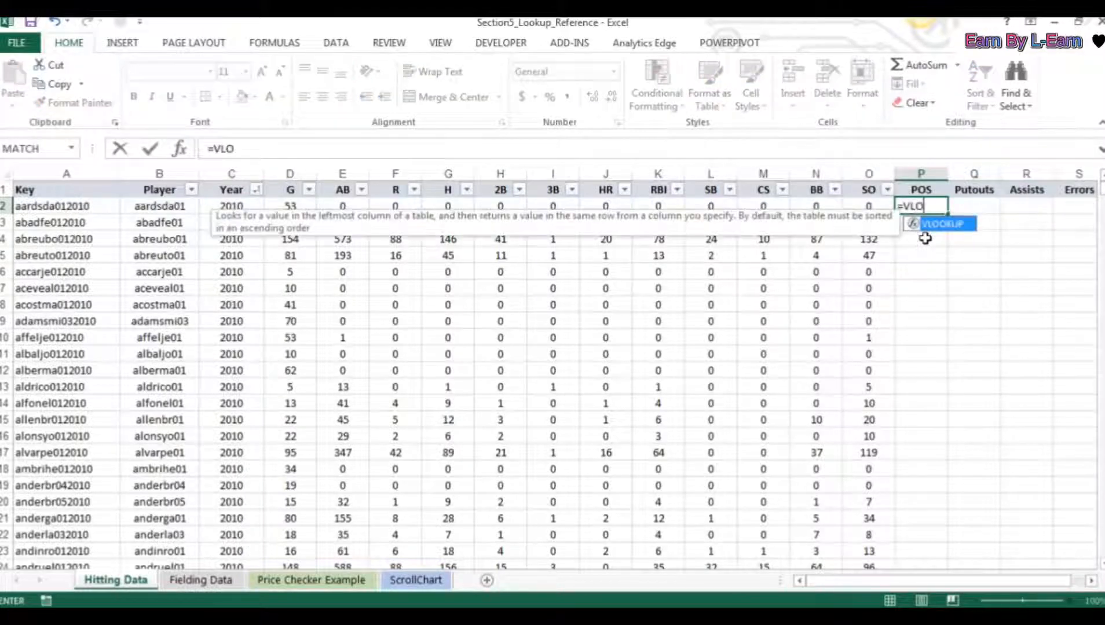
pyautogui.write('OKUP(')
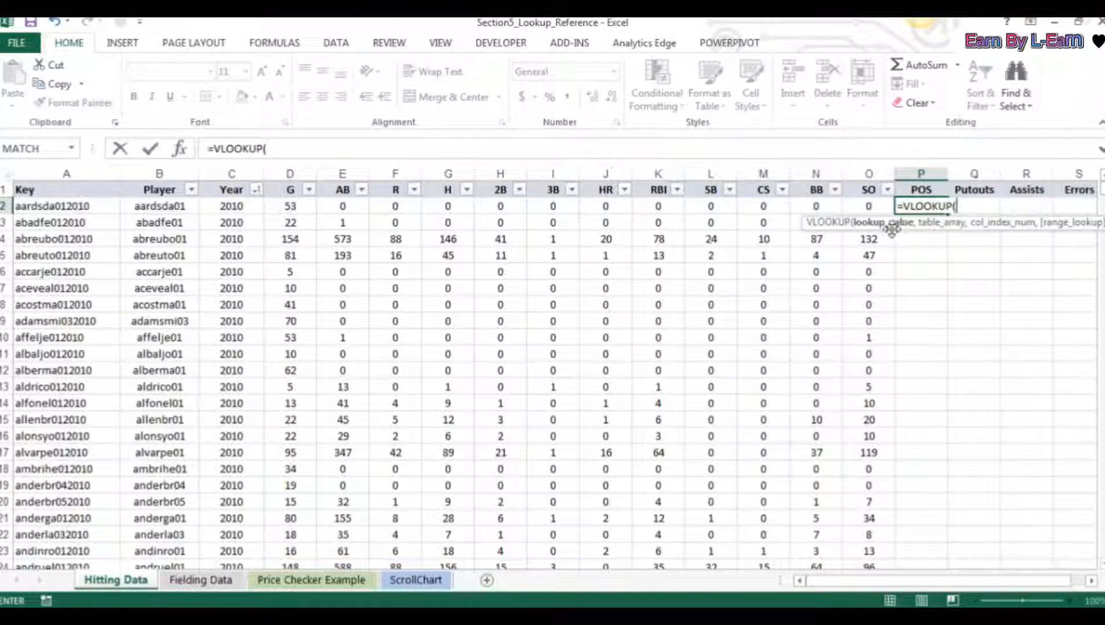
pyautogui.click(73, 206)
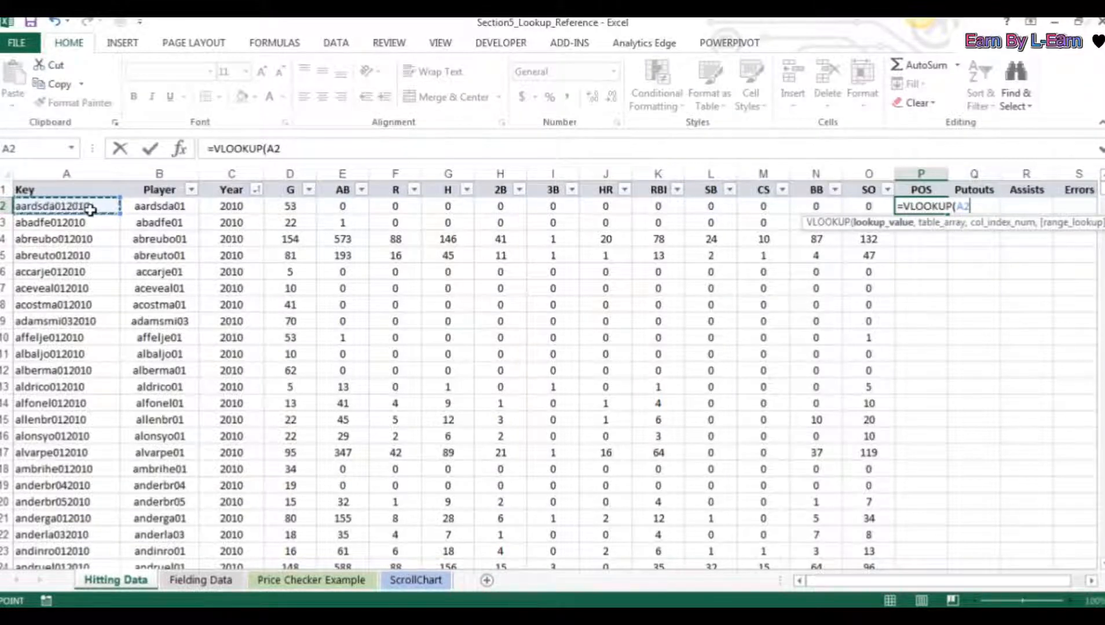
pyautogui.write(',')
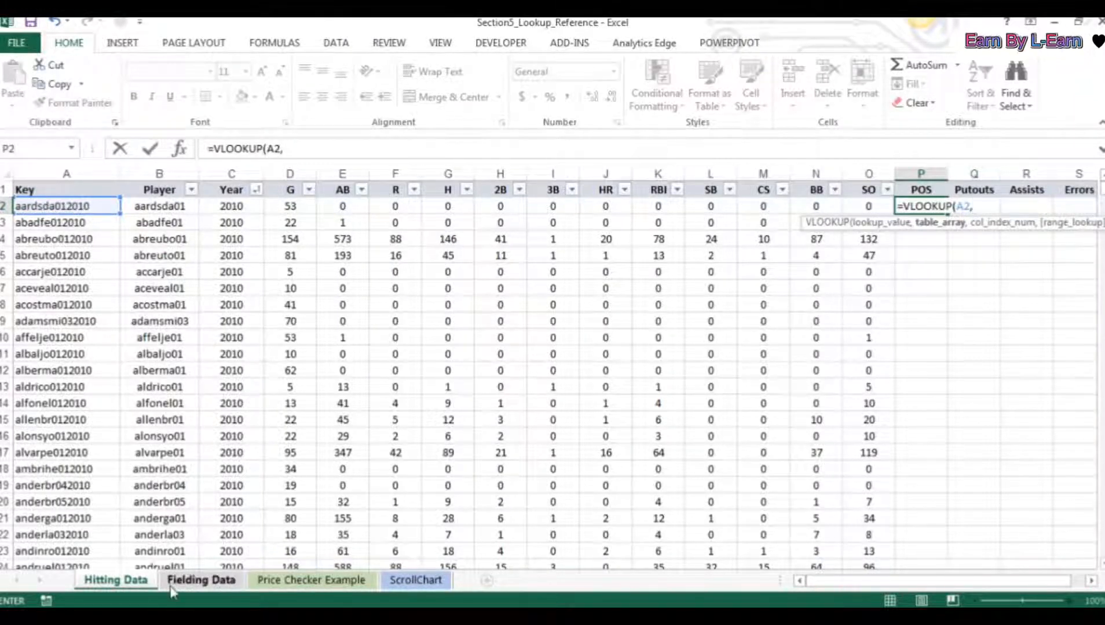
# - Set the lookup's table array to 'Fielding Data'!$A$1:$H$12056 with absolute references
pyautogui.click(202, 580)
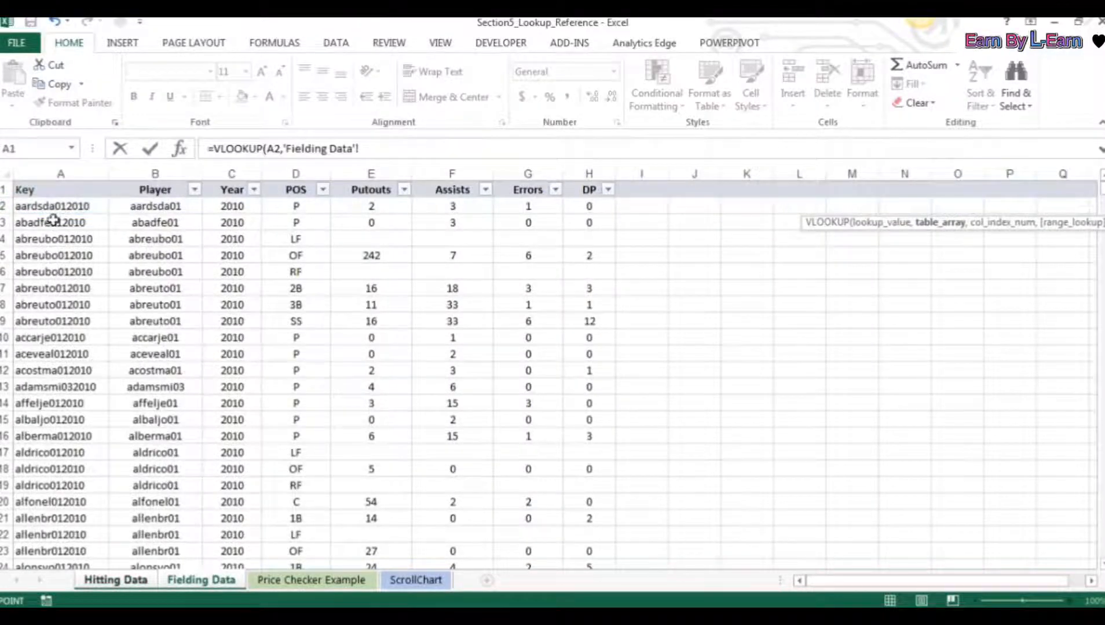
pyautogui.click(51, 193)
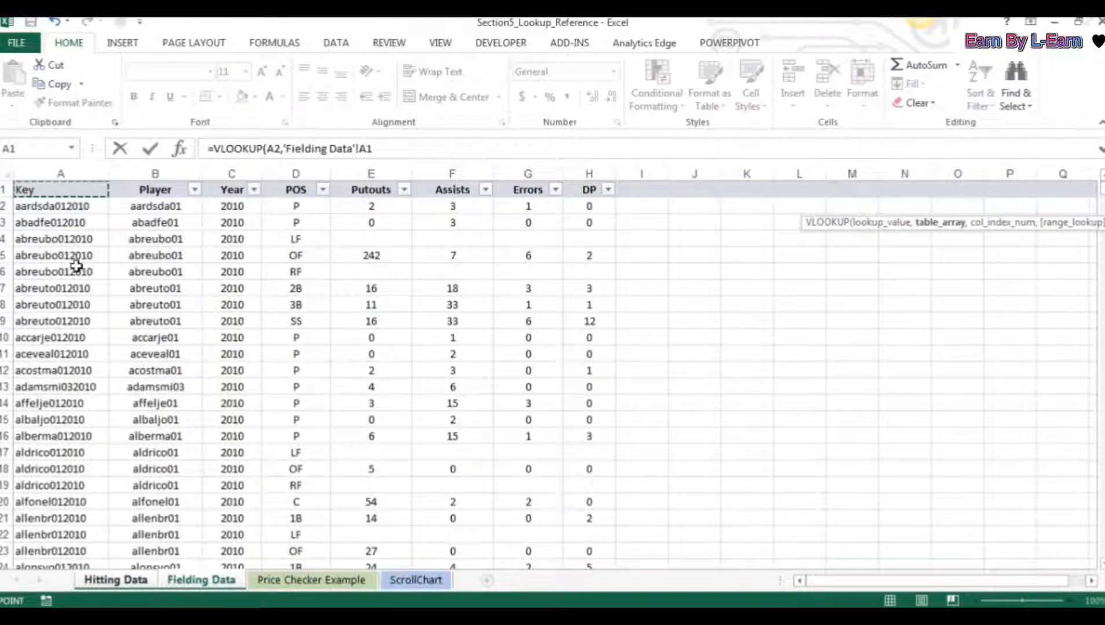
pyautogui.hotkey('ctrl', 'shift', 'Right')
pyautogui.hotkey('ctrl', 'shift', 'Down')
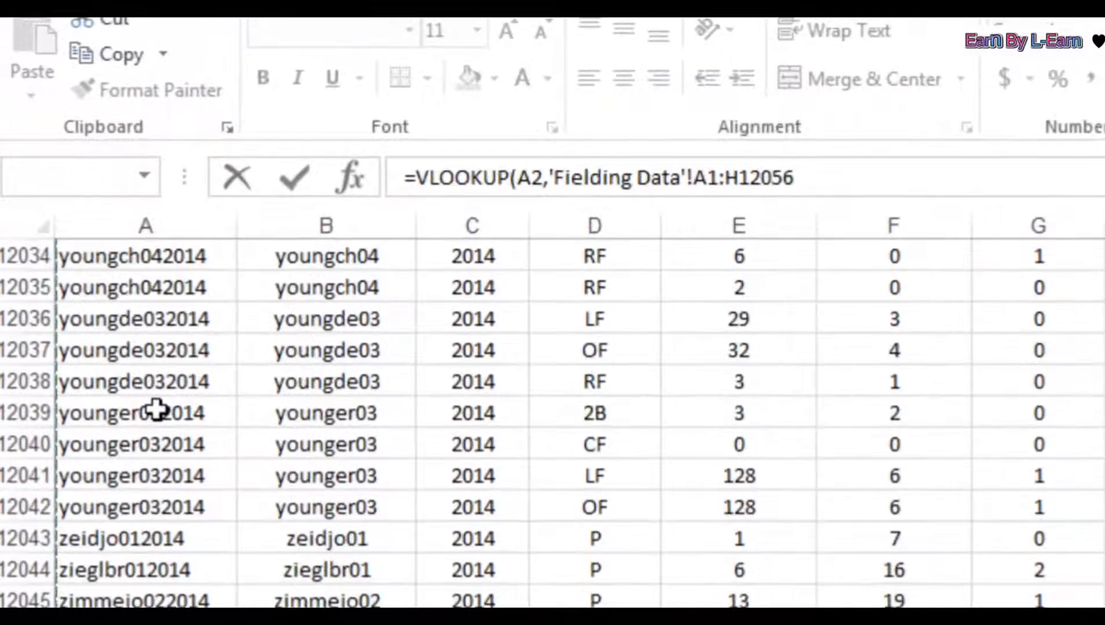
pyautogui.press('F4')
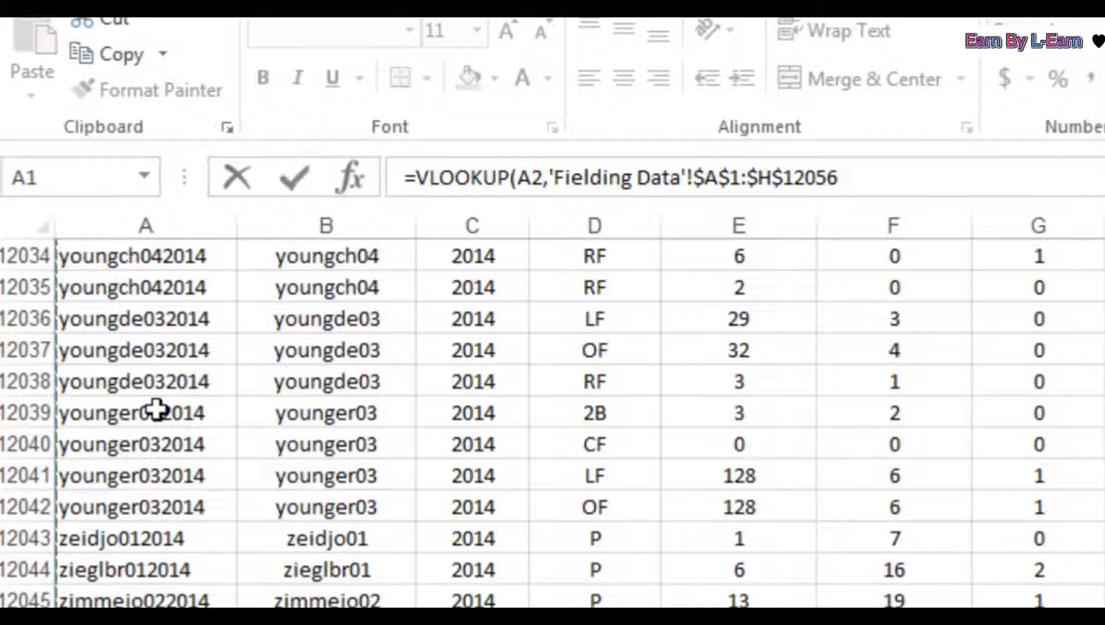
pyautogui.write(',')
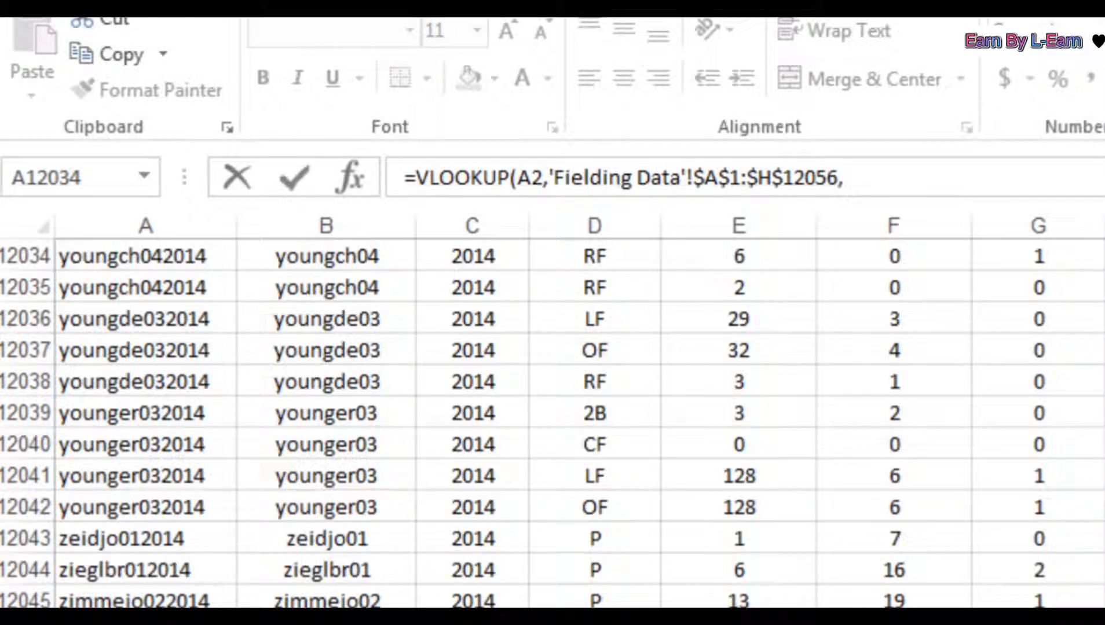
# - Complete the VLOOKUP with column index 4 and range lookup 0, and fill it down the POS column
pyautogui.scroll(20, 686, 401)
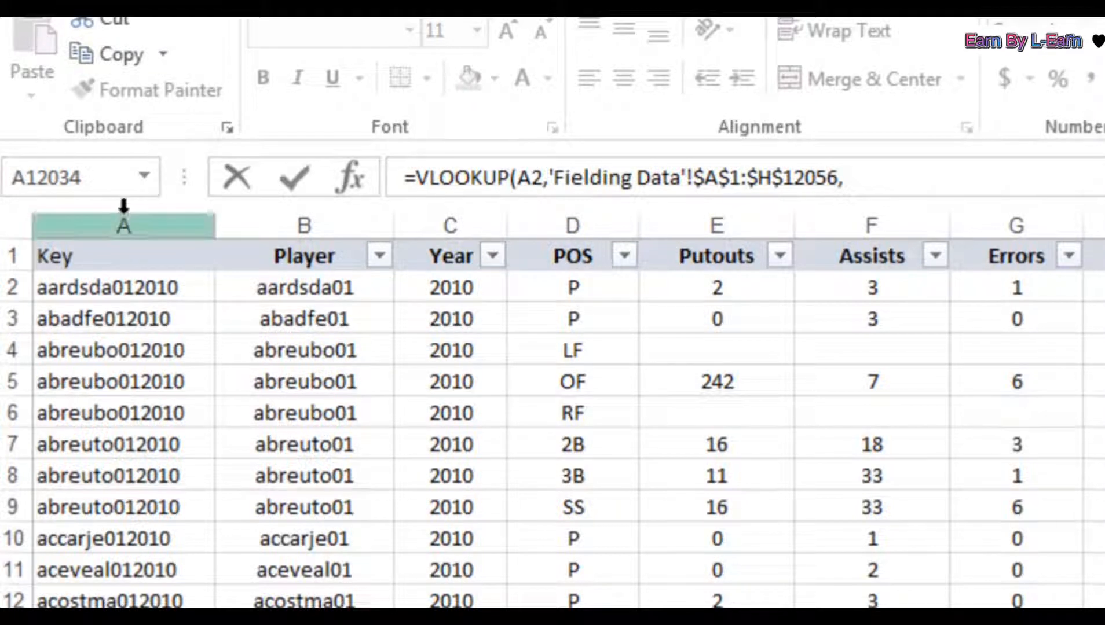
pyautogui.click(878, 183)
pyautogui.write('4')
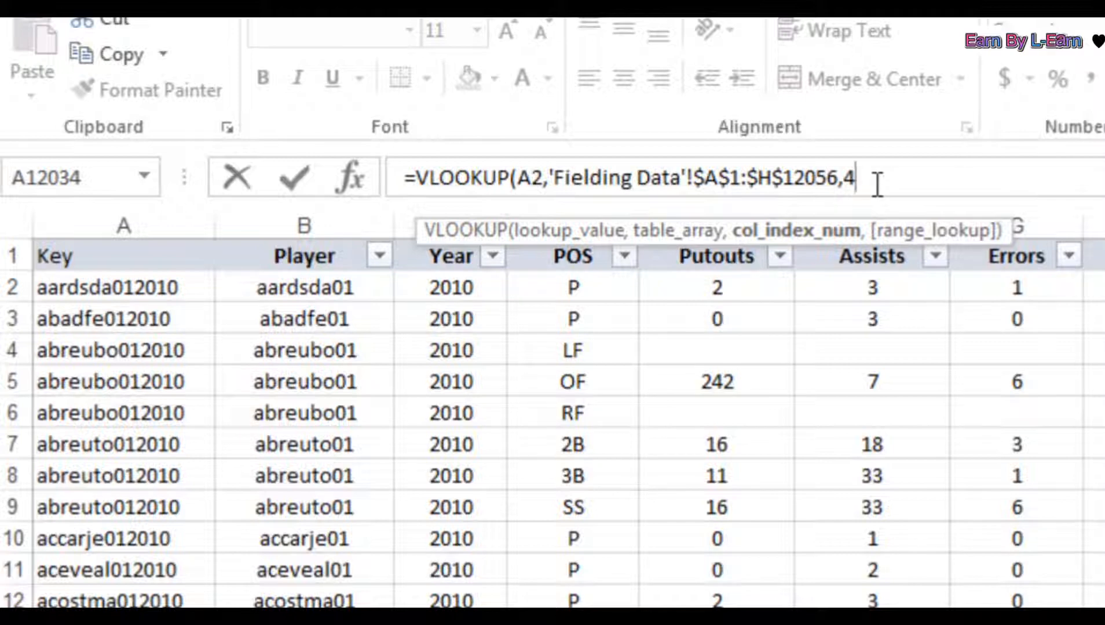
pyautogui.write(',0')
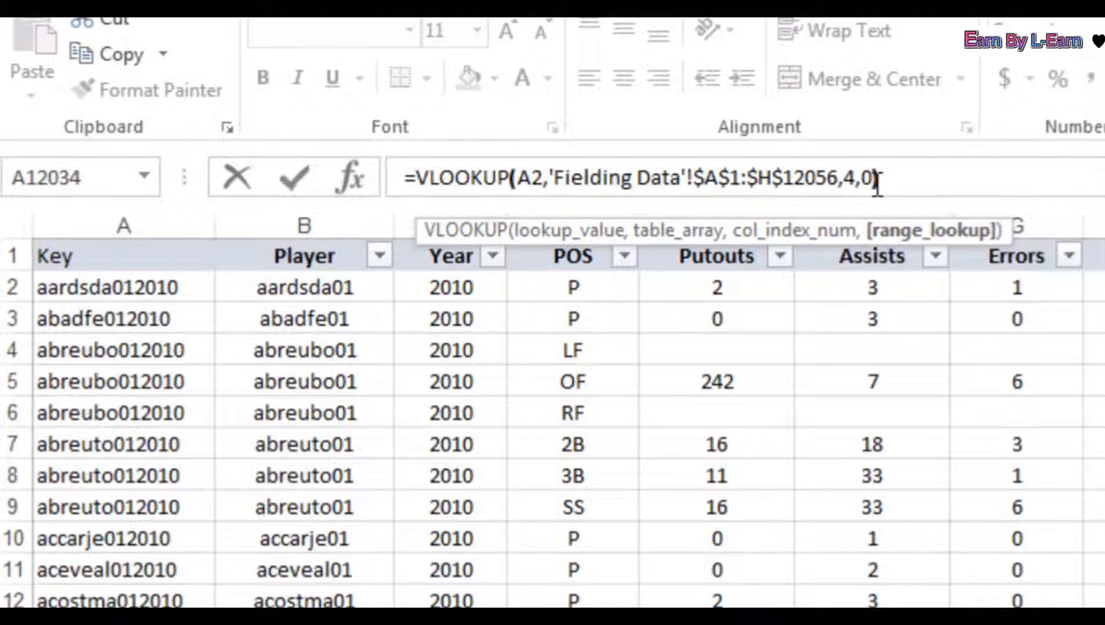
pyautogui.write(')')
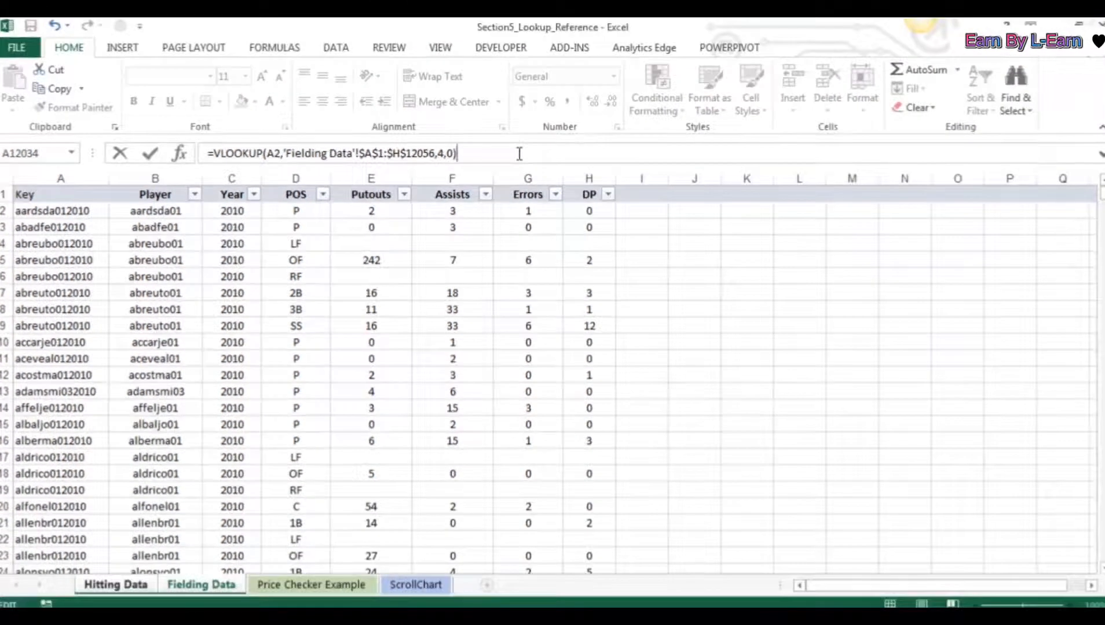
pyautogui.press('Return')
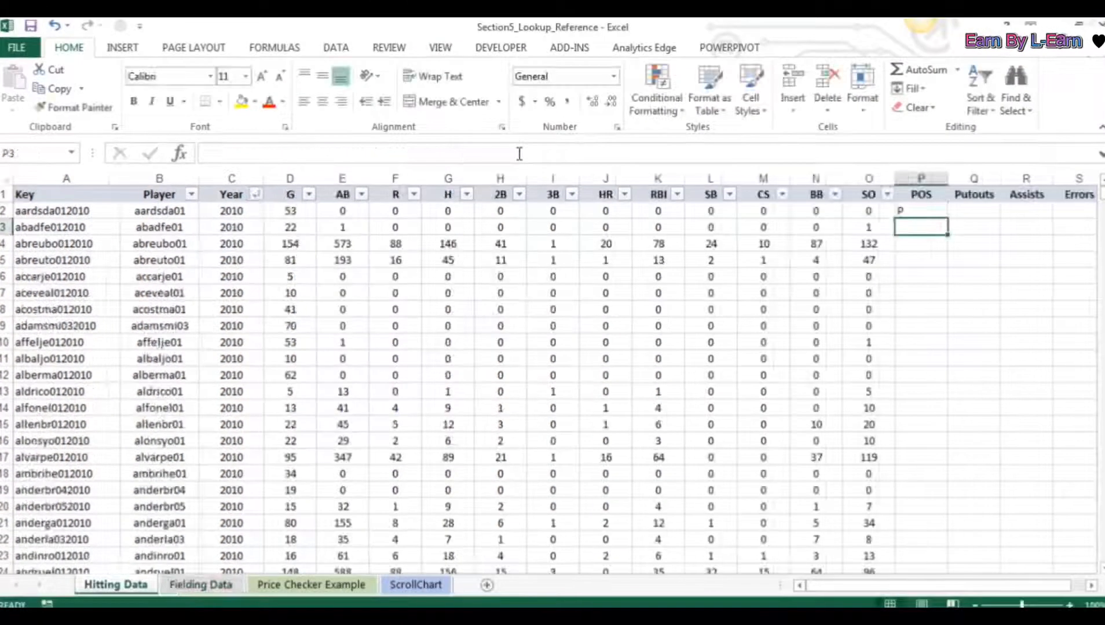
pyautogui.click(908, 211)
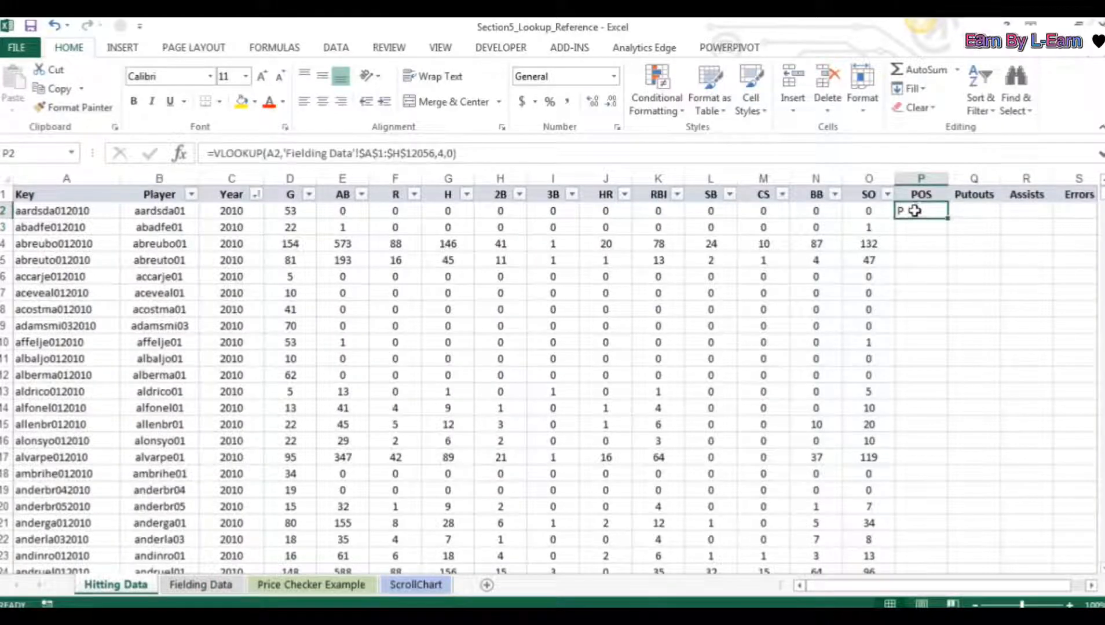
pyautogui.doubleClick(949, 218)
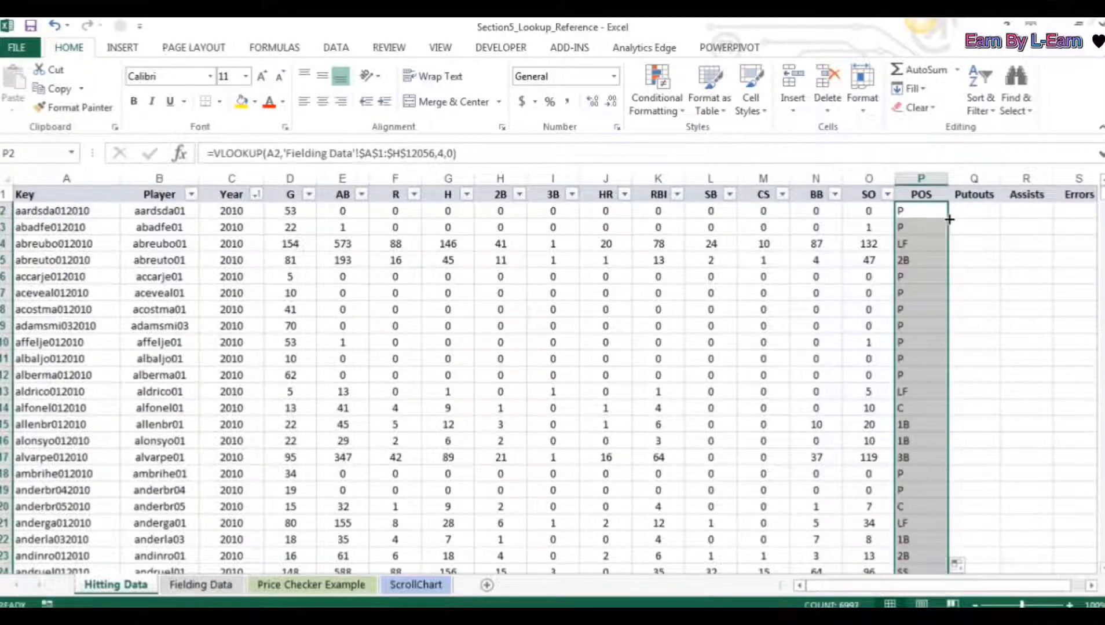
# - Check the filled VLOOKUP formulas cell by cell down the POS column, from P3 to P12
pyautogui.click(908, 220)
pyautogui.press('Down')
pyautogui.press('Down')
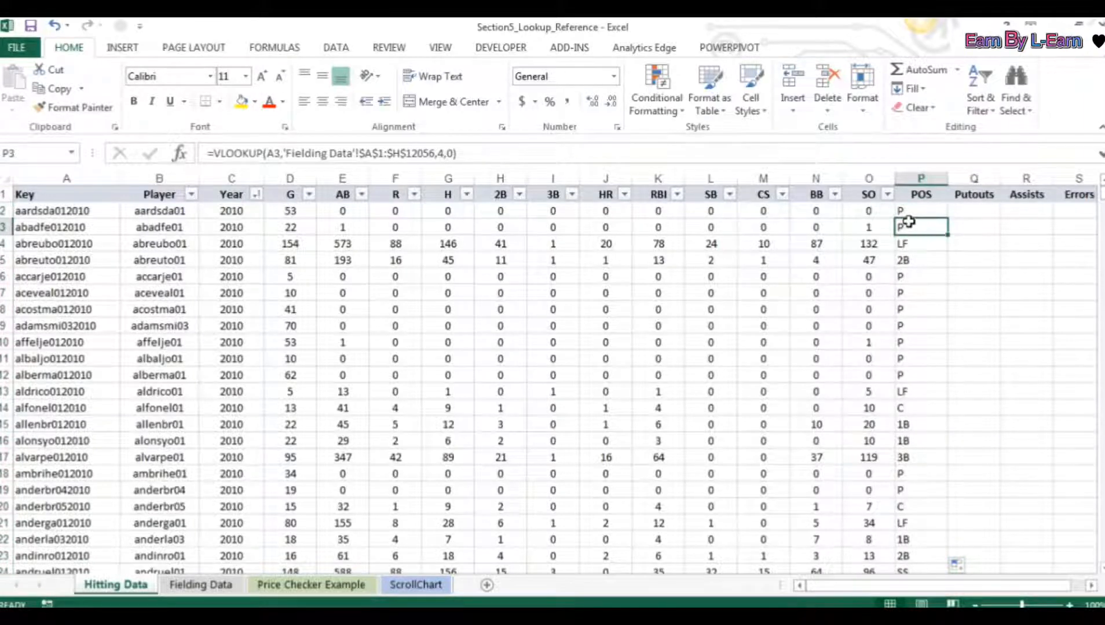
pyautogui.press('F2')
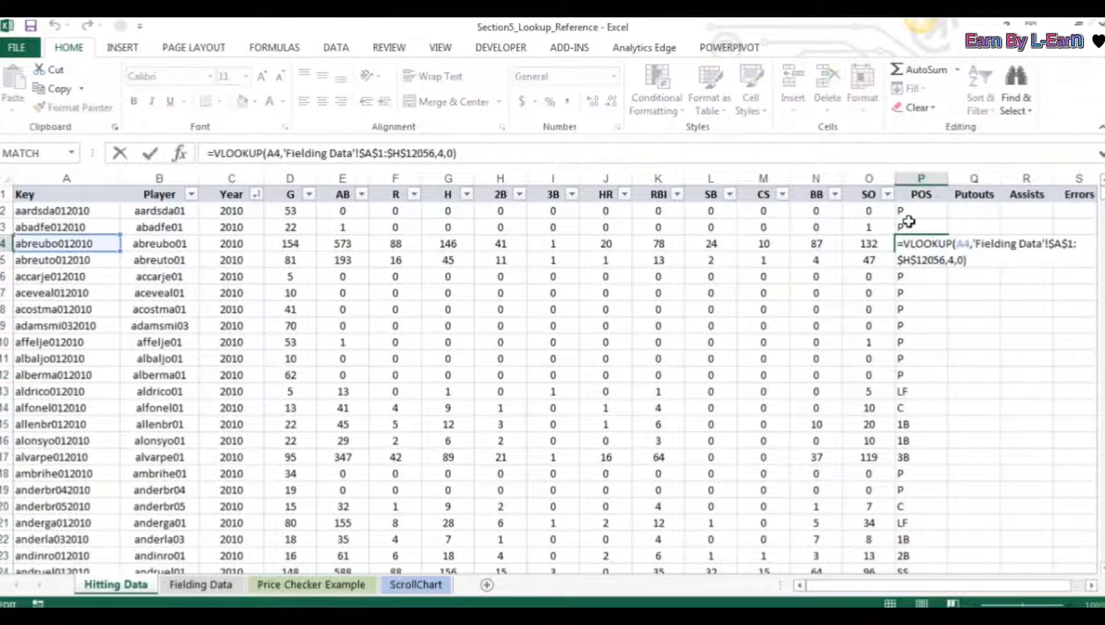
pyautogui.press('Return')
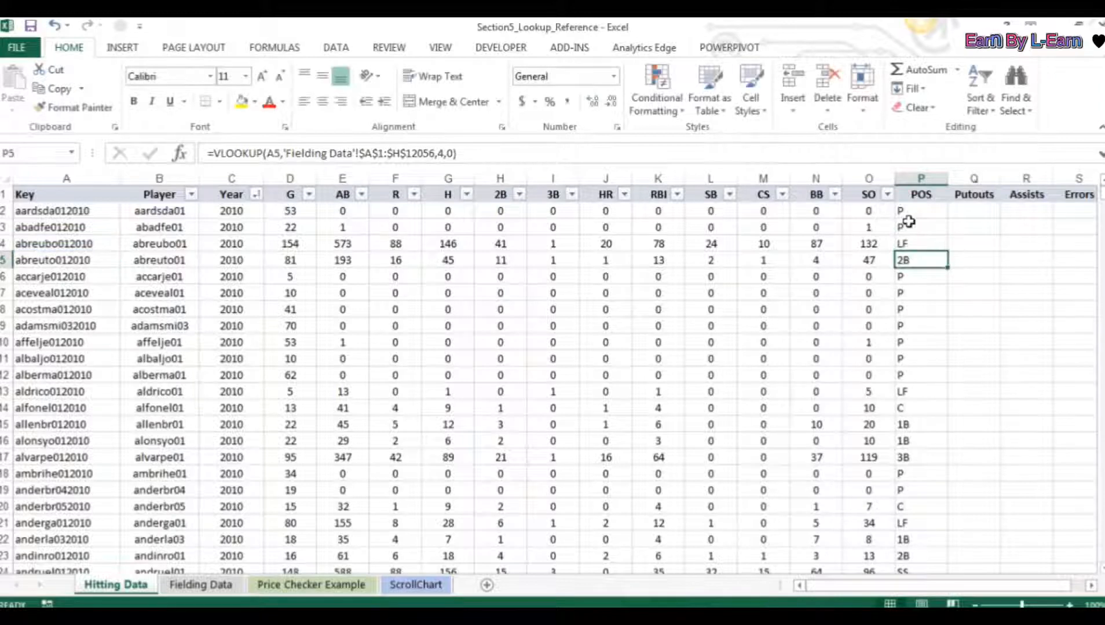
pyautogui.press('Return')
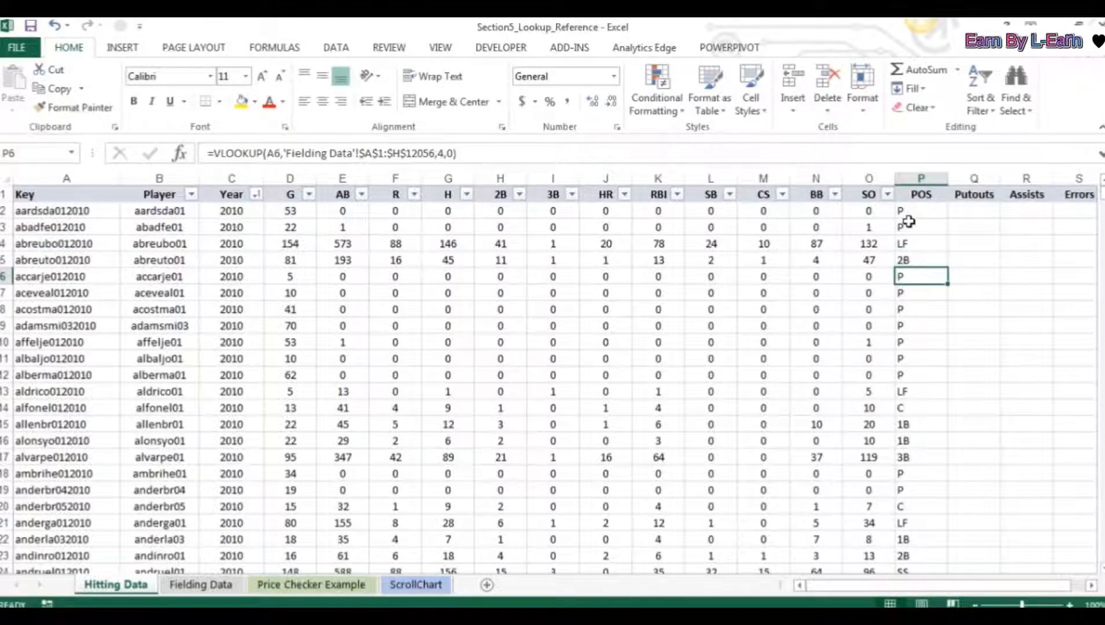
pyautogui.press('Return')
pyautogui.press('Return')
pyautogui.press('Return')
pyautogui.press('Return')
pyautogui.press('Return')
pyautogui.press('Return')
pyautogui.press('Return')
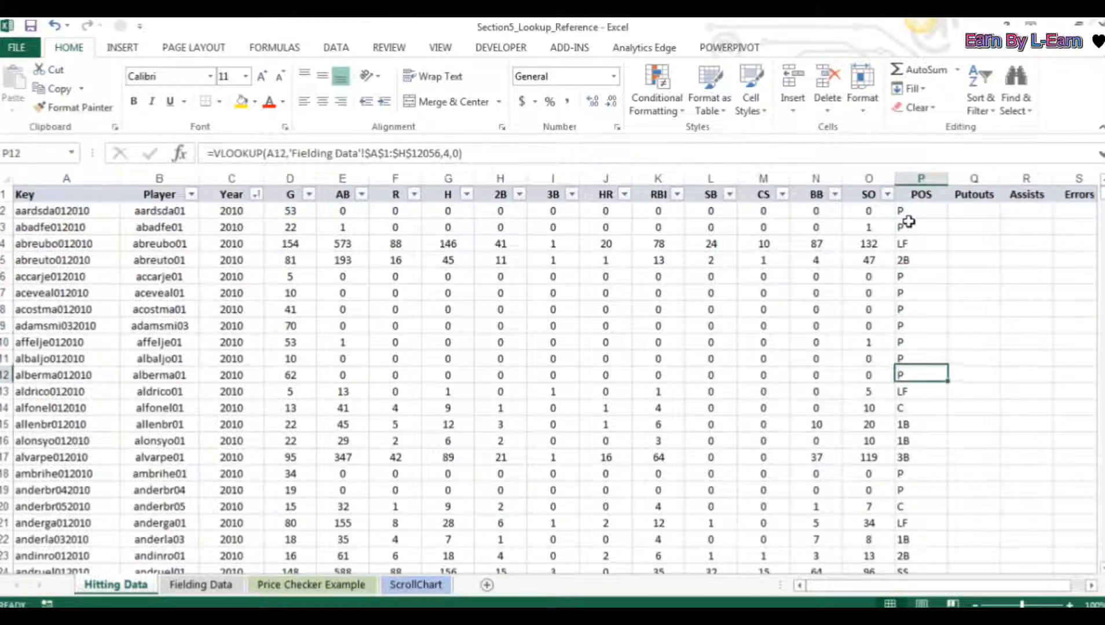
# - Fill the VLOOKUP formula from P2 across into the Putouts cell Q2
pyautogui.click(907, 219)
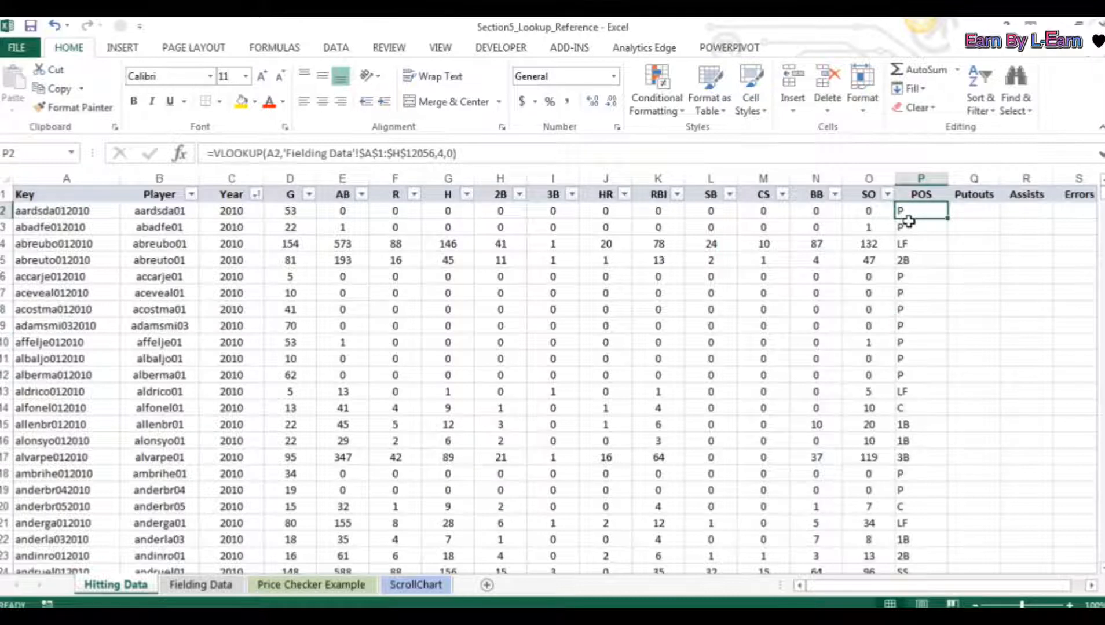
pyautogui.hscroll(1, 907, 220)
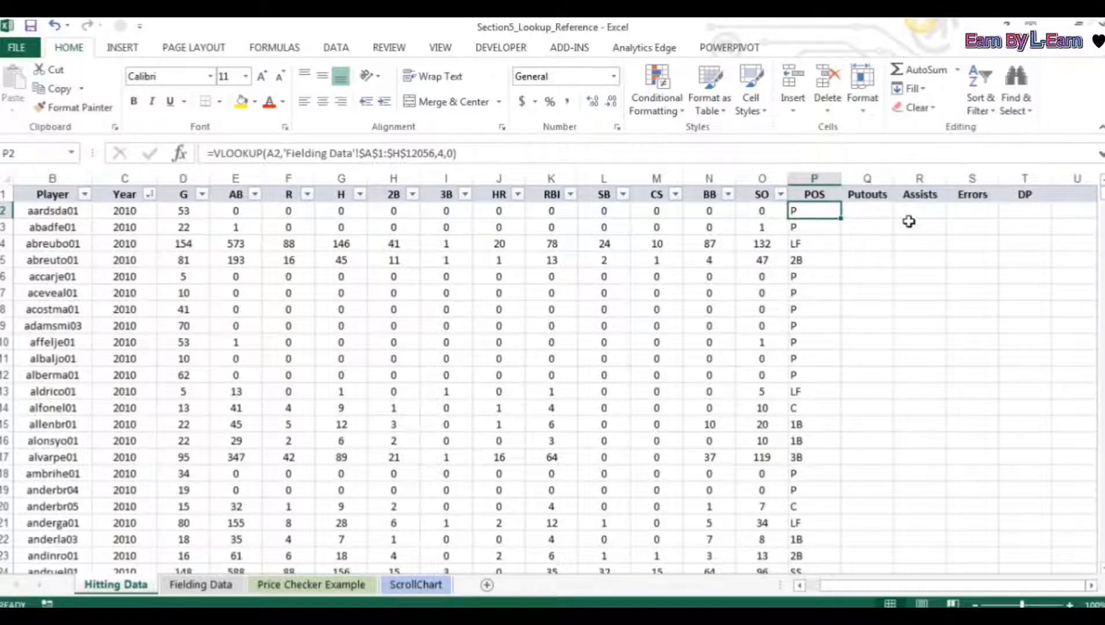
pyautogui.hotkey('shift', 'Right')
pyautogui.hotkey('ctrl', 'r')
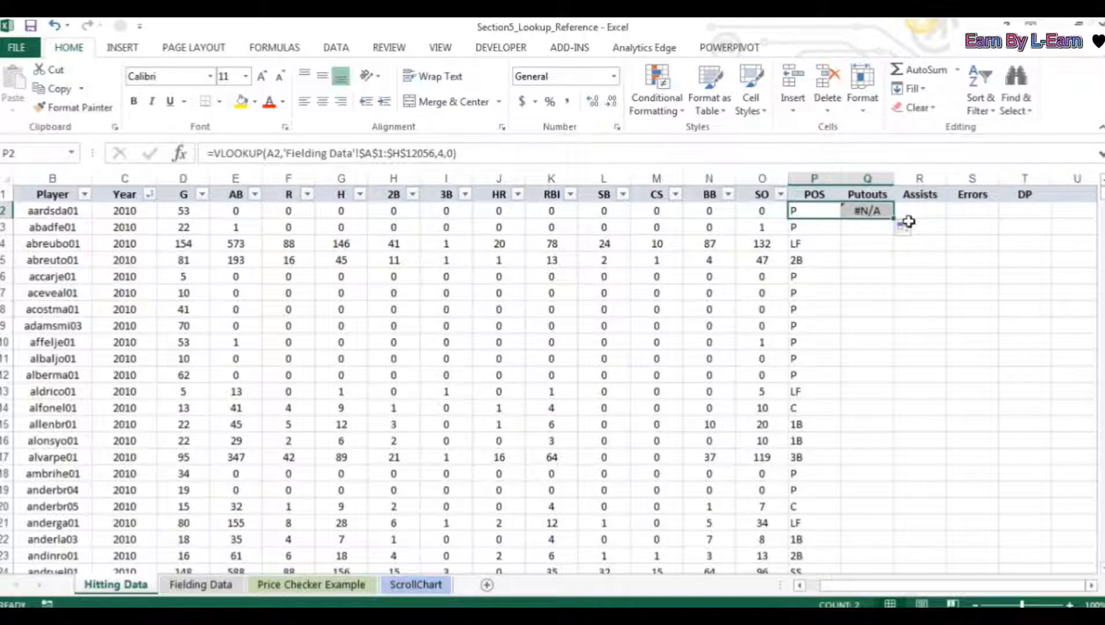
# - Compare the lookup value references in the formulas of P2 and Q2
pyautogui.hotkey('shift', 'Left')
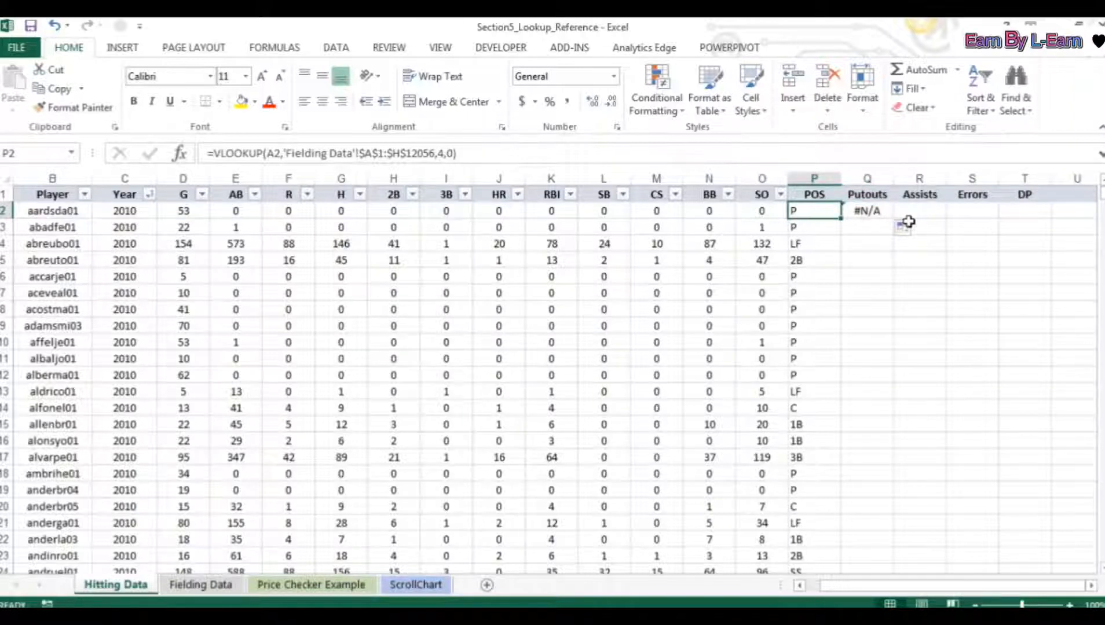
pyautogui.press('Right')
pyautogui.press('Left')
pyautogui.press('Right')
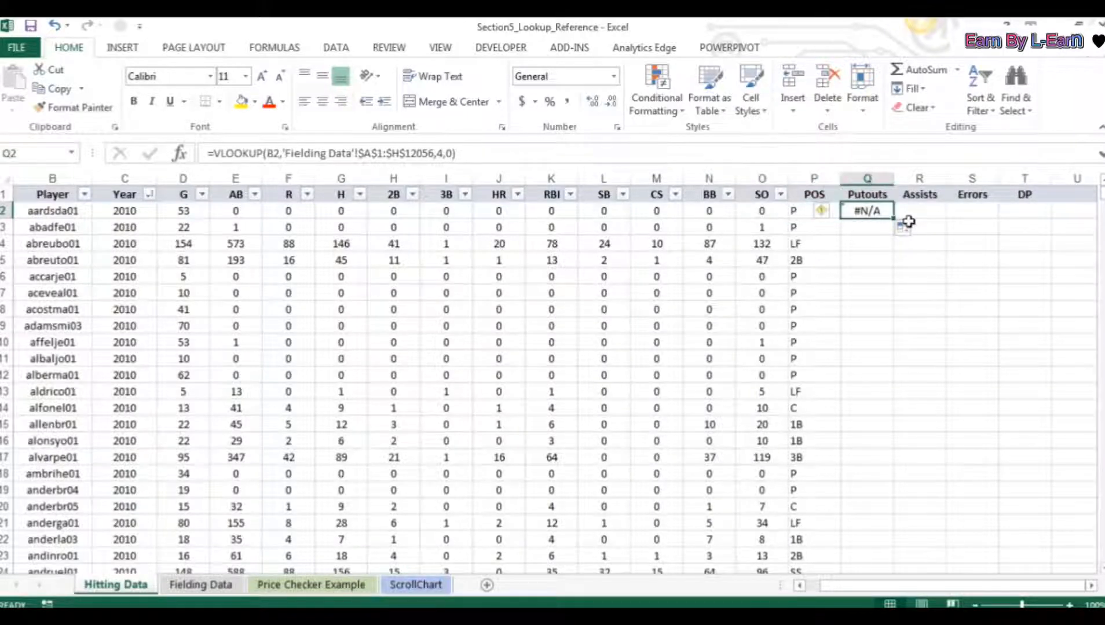
pyautogui.press('Left')
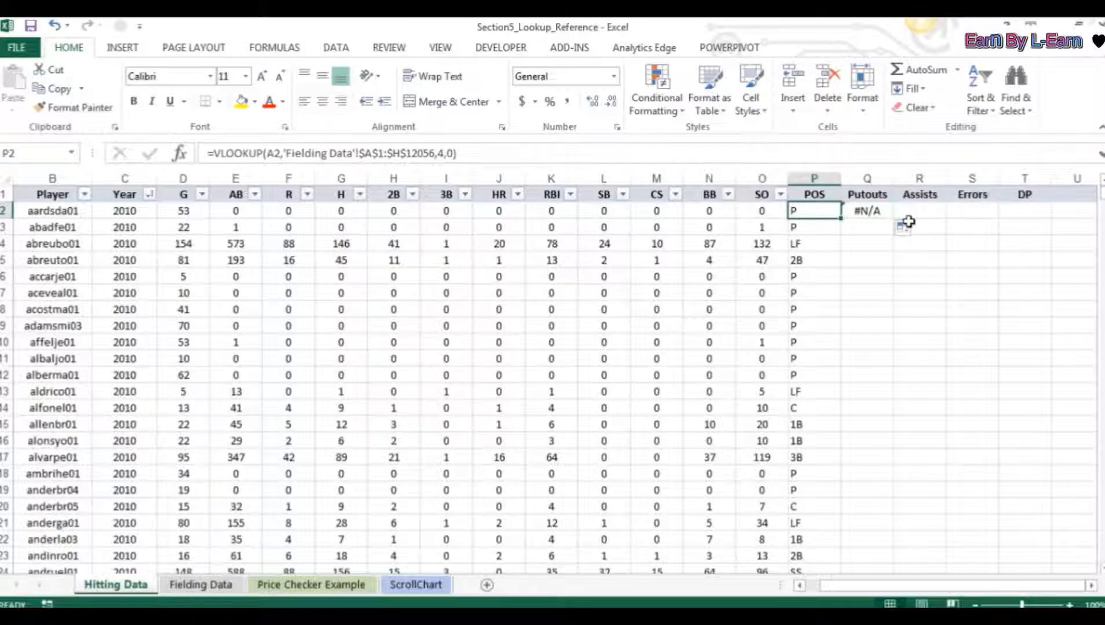
pyautogui.press('Right')
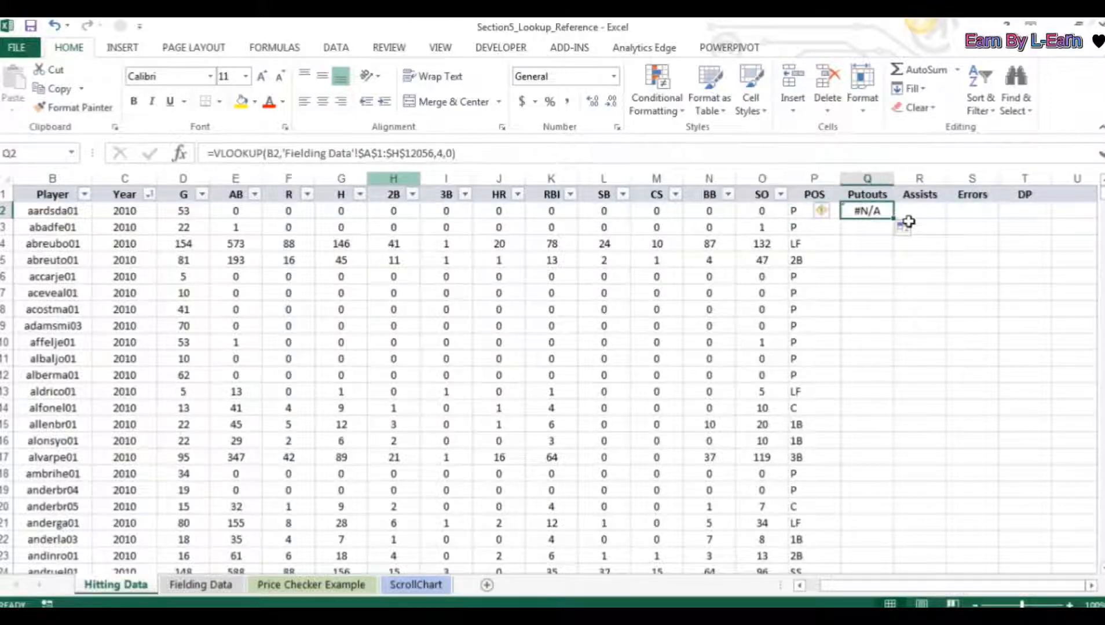
pyautogui.press('Left')
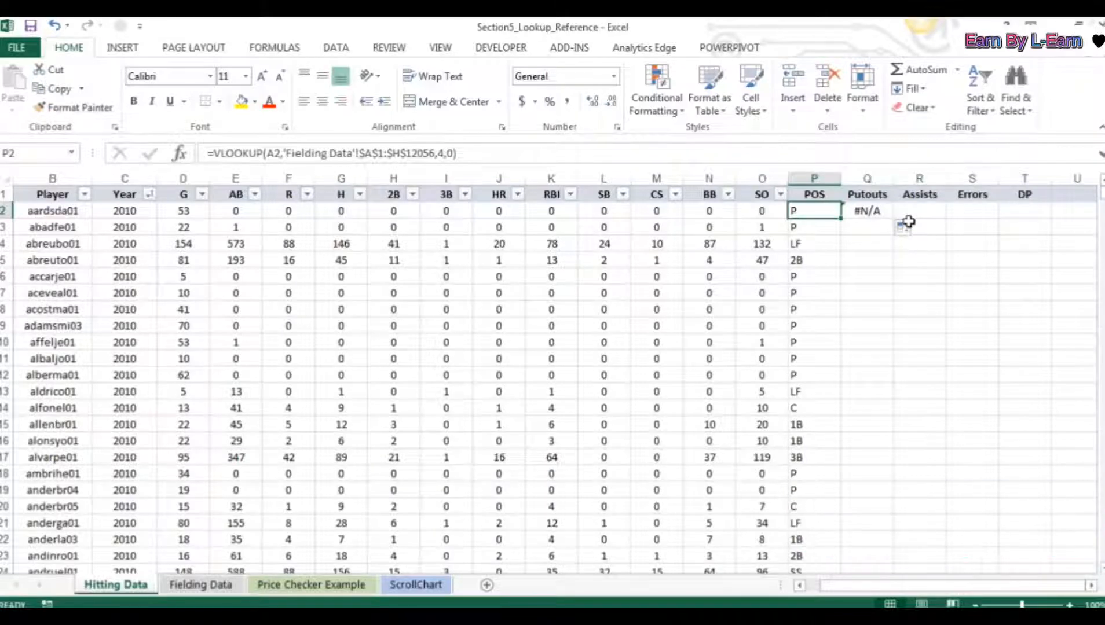
# - Lock the lookup value's column as $A2 in the VLOOKUP in P2 and refill the formula down the POS column
pyautogui.hscroll(-1, 908, 222)
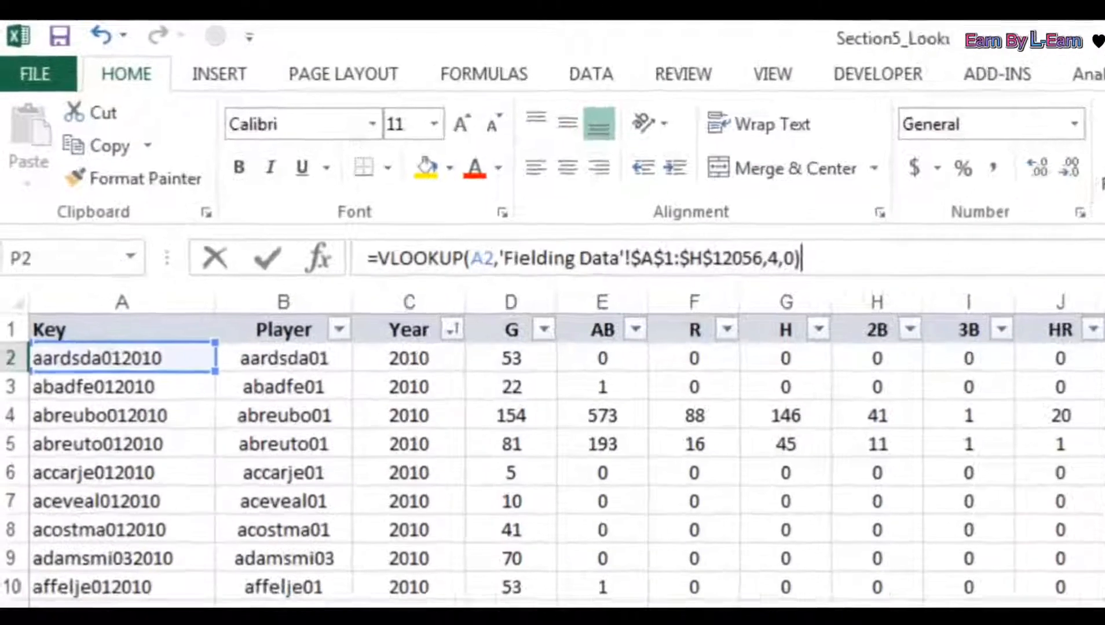
pyautogui.click(275, 153)
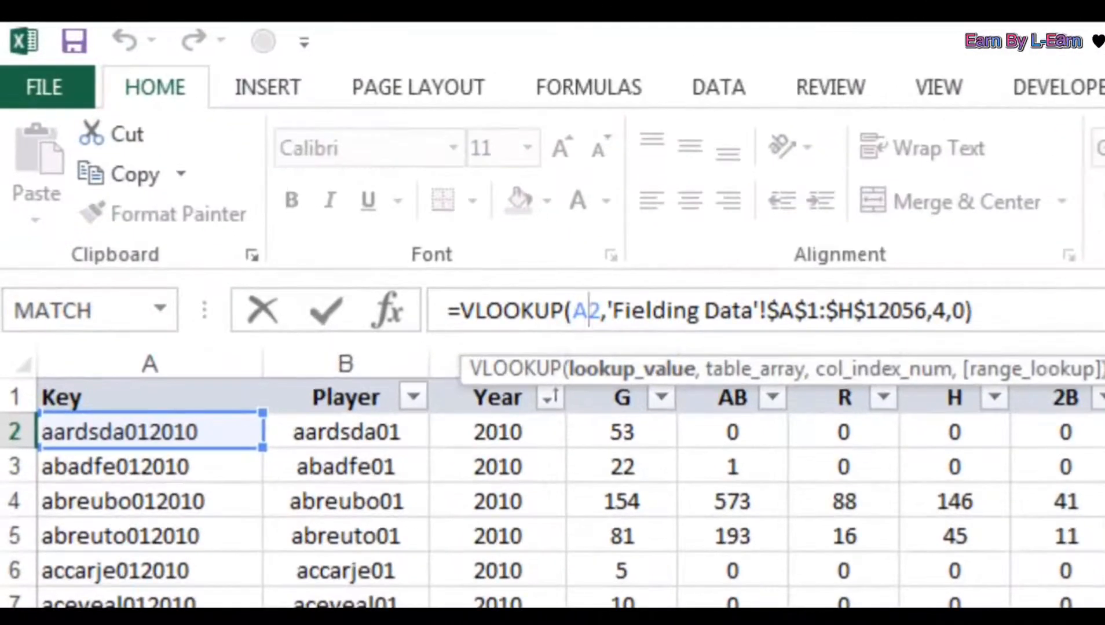
pyautogui.press('F4')
pyautogui.press('F4')
pyautogui.press('F4')
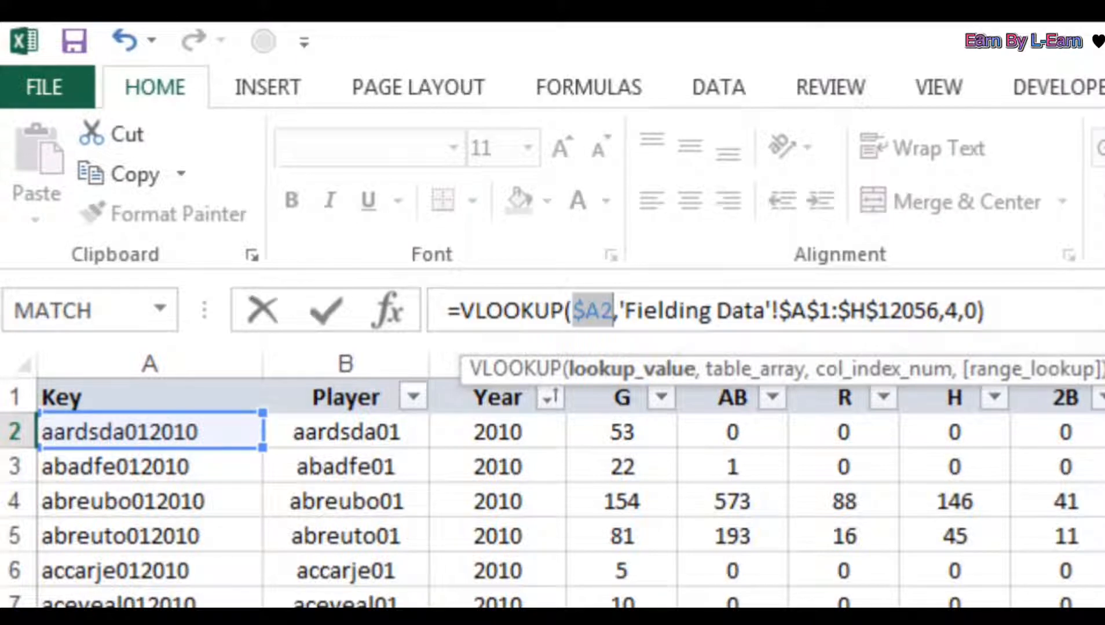
pyautogui.press('Right')
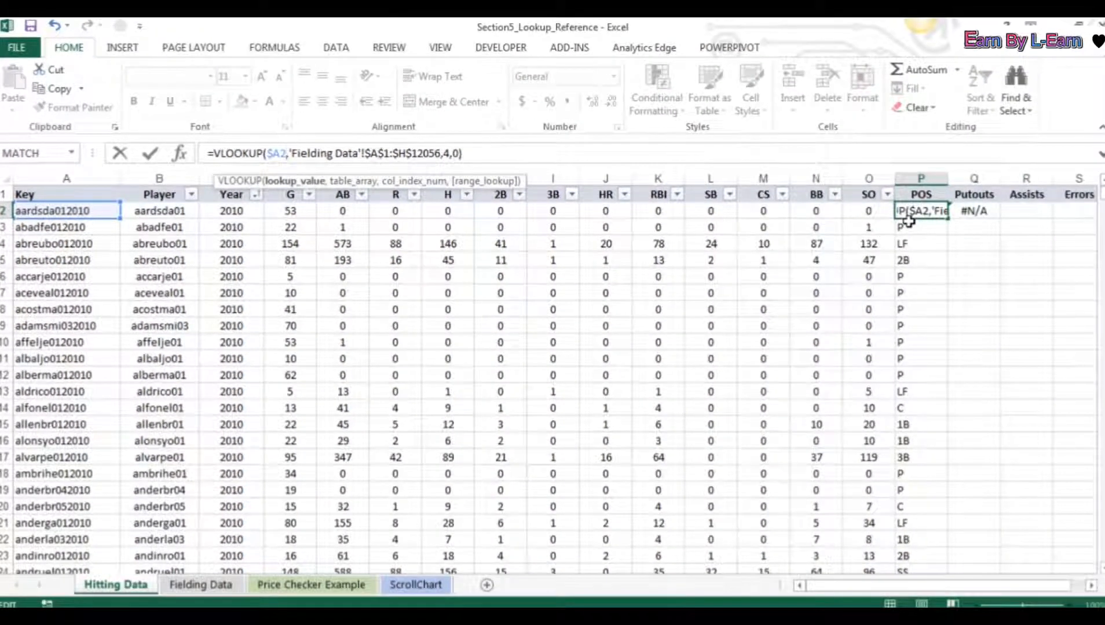
pyautogui.hotkey('ctrl', 'Return')
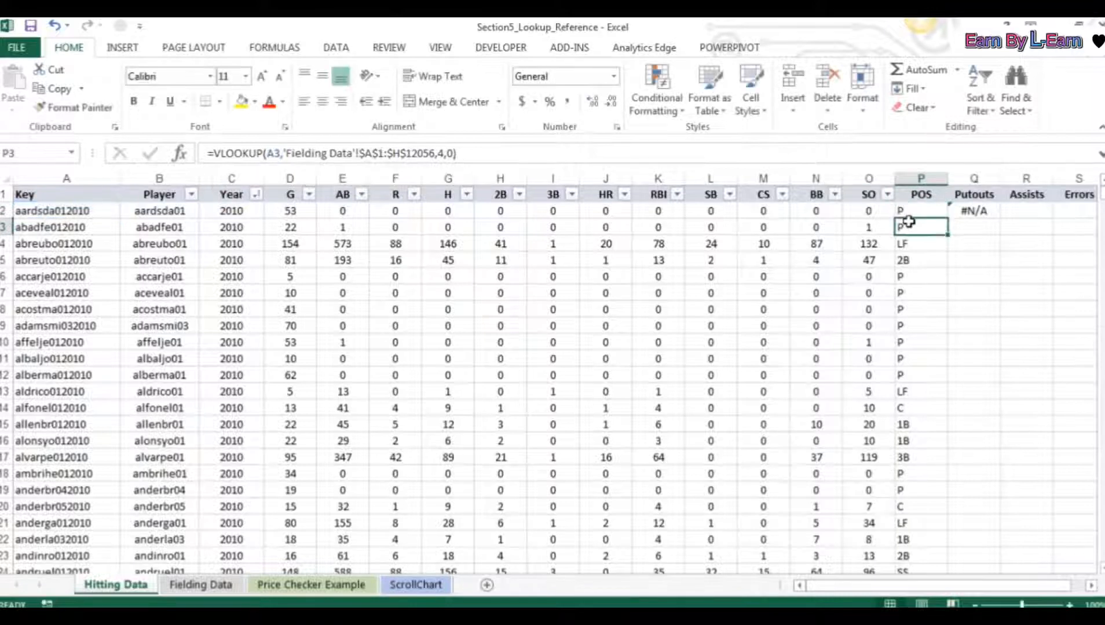
pyautogui.hotkey('ctrl', 'shift', 'Down')
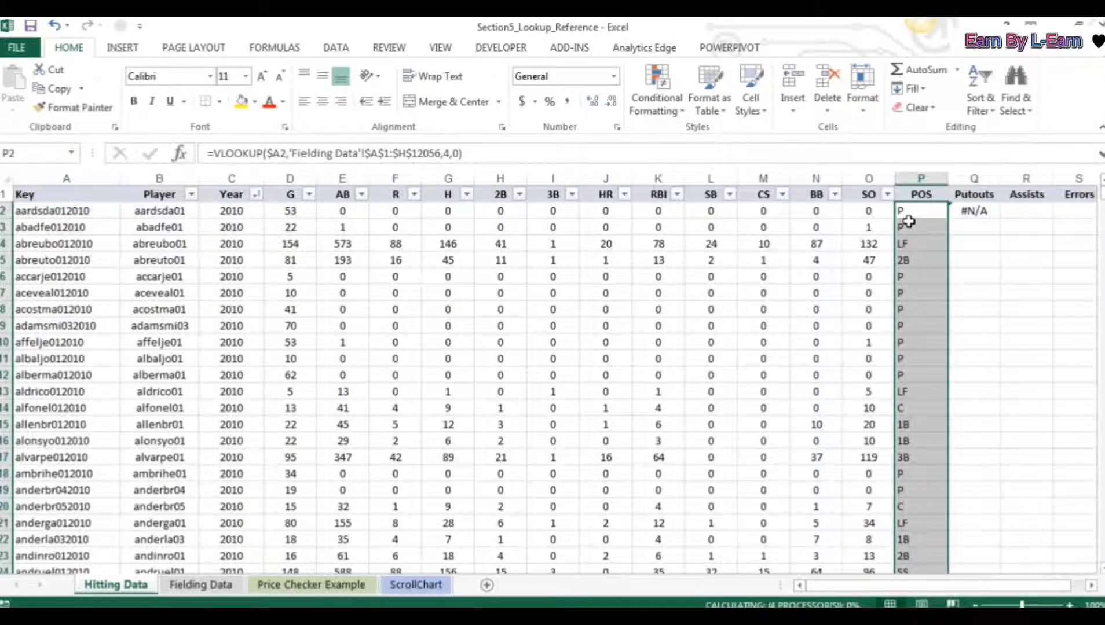
# - Check the lookup value references of the refilled formulas in the first rows of the POS column
pyautogui.click(908, 222)
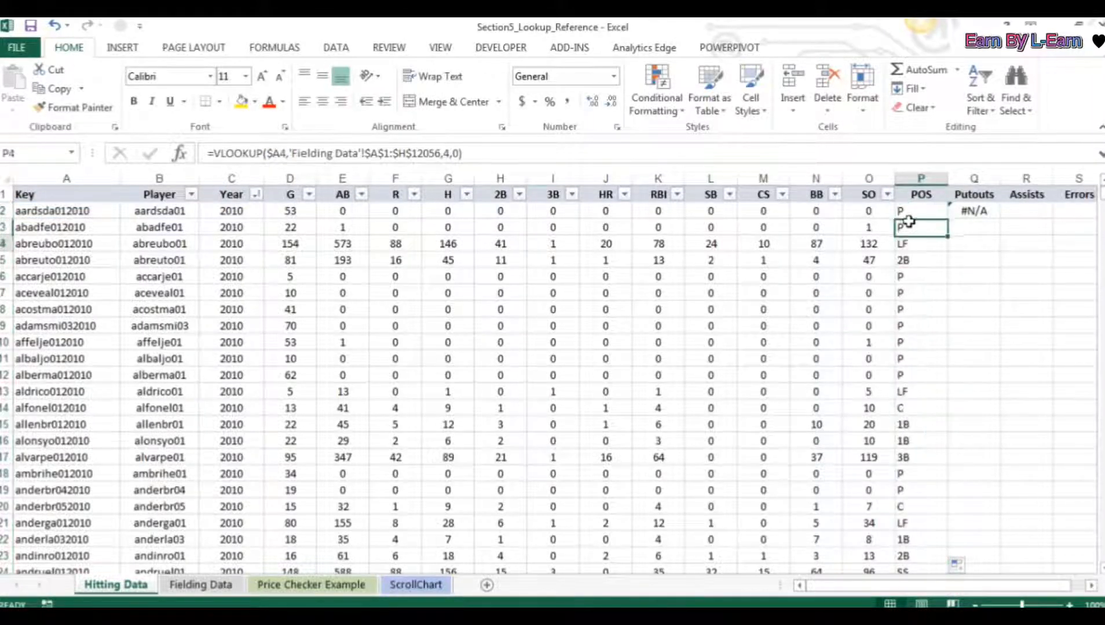
pyautogui.press('Down')
pyautogui.press('Down')
pyautogui.press('Down')
pyautogui.press('Up')
pyautogui.press('Up')
pyautogui.press('Up')
pyautogui.press('Up')
pyautogui.press('Up')
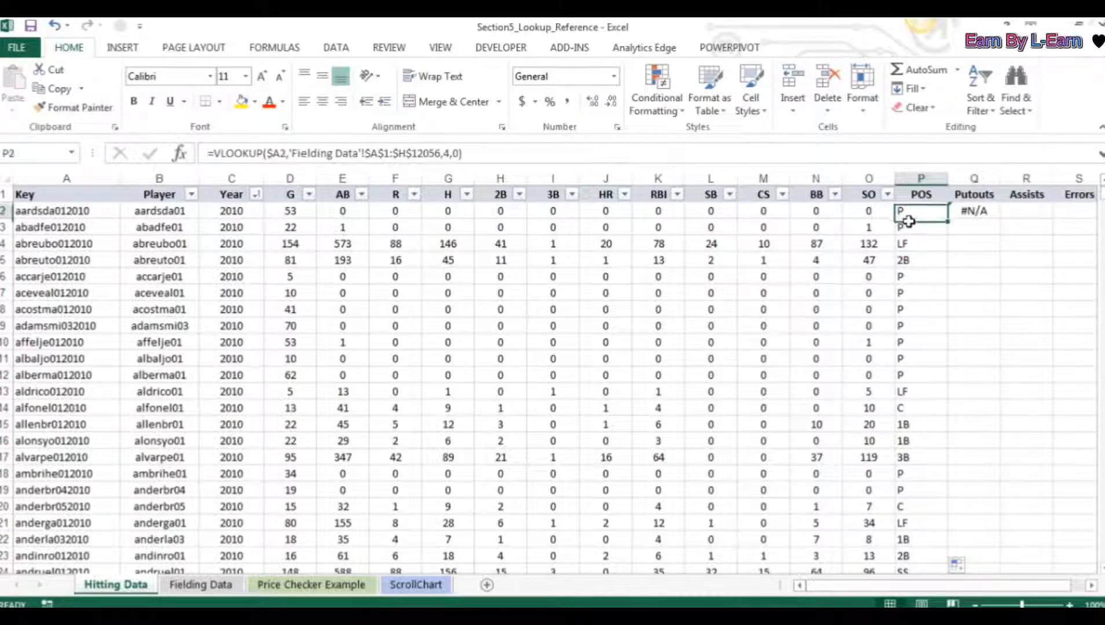
# - Fill the corrected VLOOKUP from P2 across into the Putouts cell Q2 and compare the two formulas
pyautogui.hotkey('shift', 'Right')
pyautogui.hotkey('ctrl', 'r')
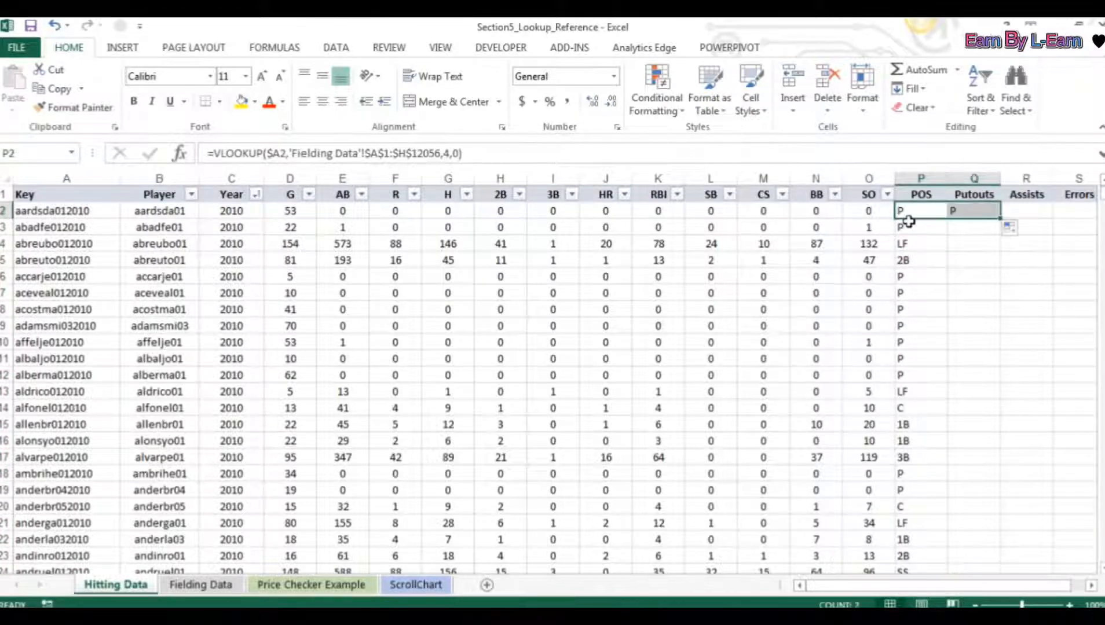
pyautogui.press('Right')
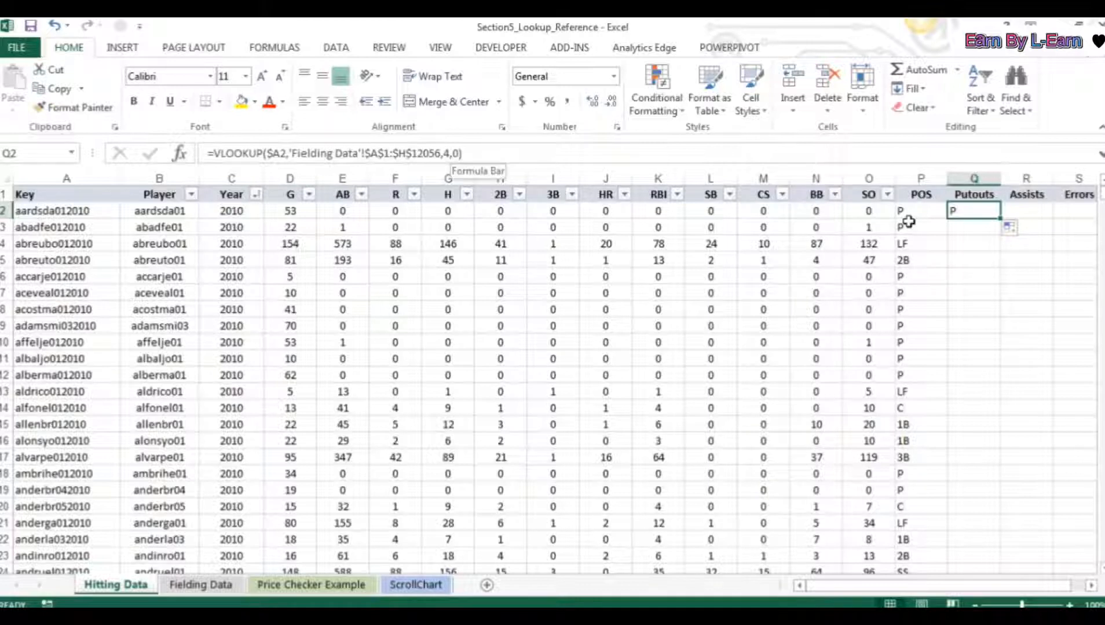
pyautogui.press('Left')
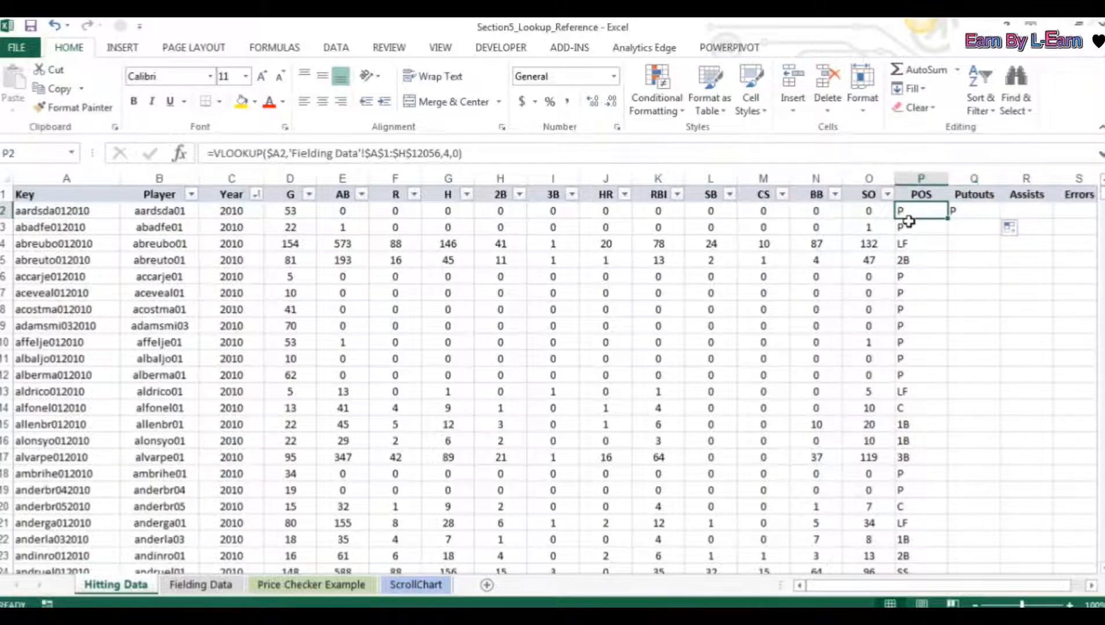
pyautogui.press('Right')
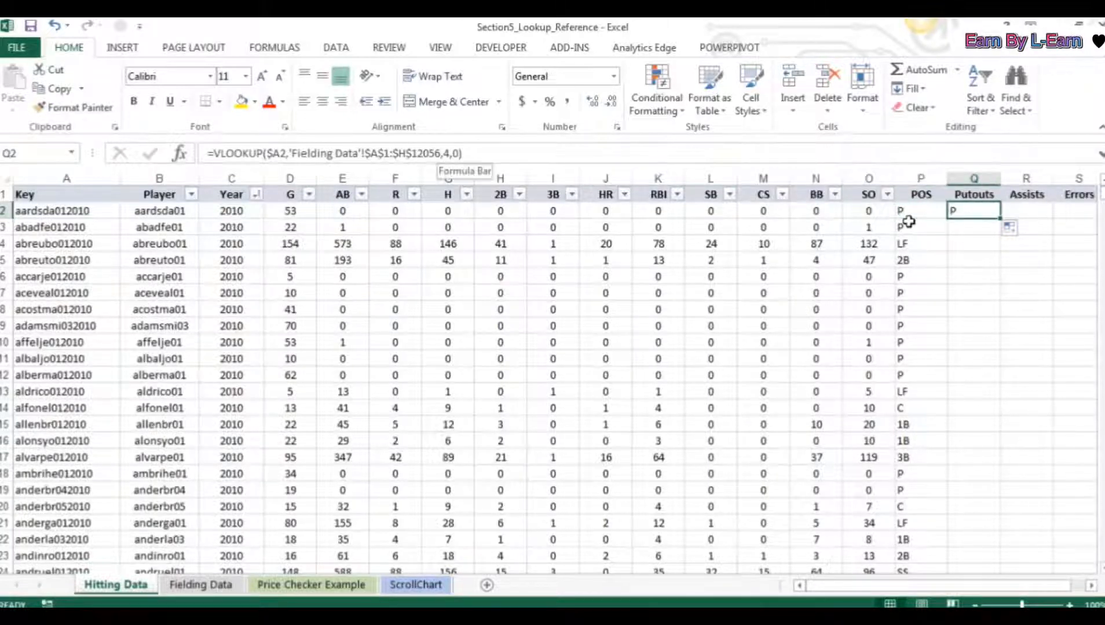
pyautogui.press('Left')
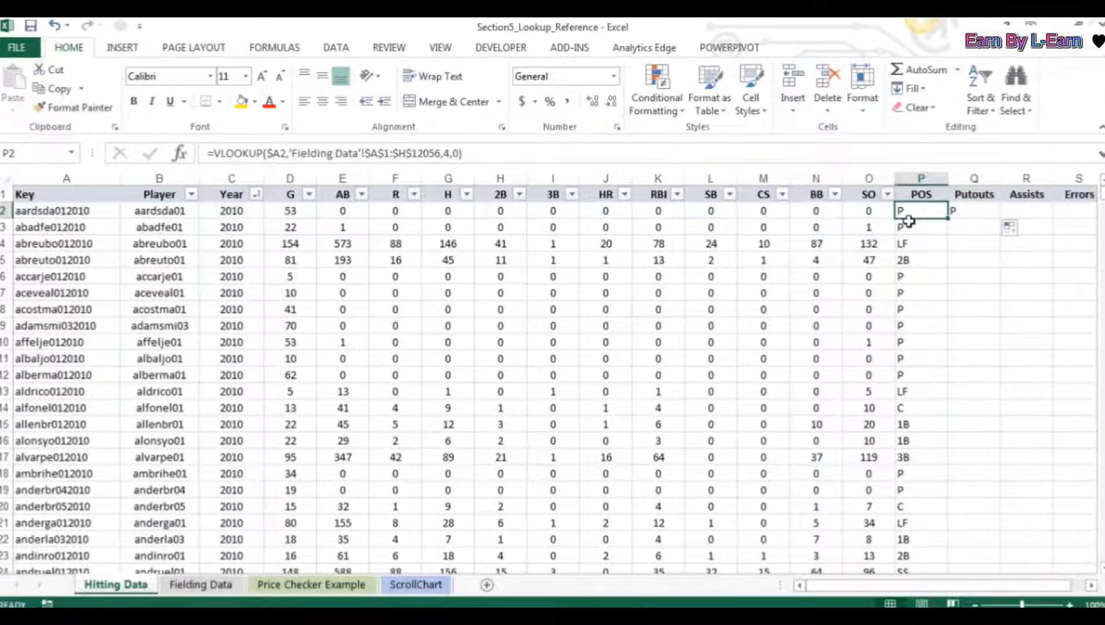
pyautogui.press('Right')
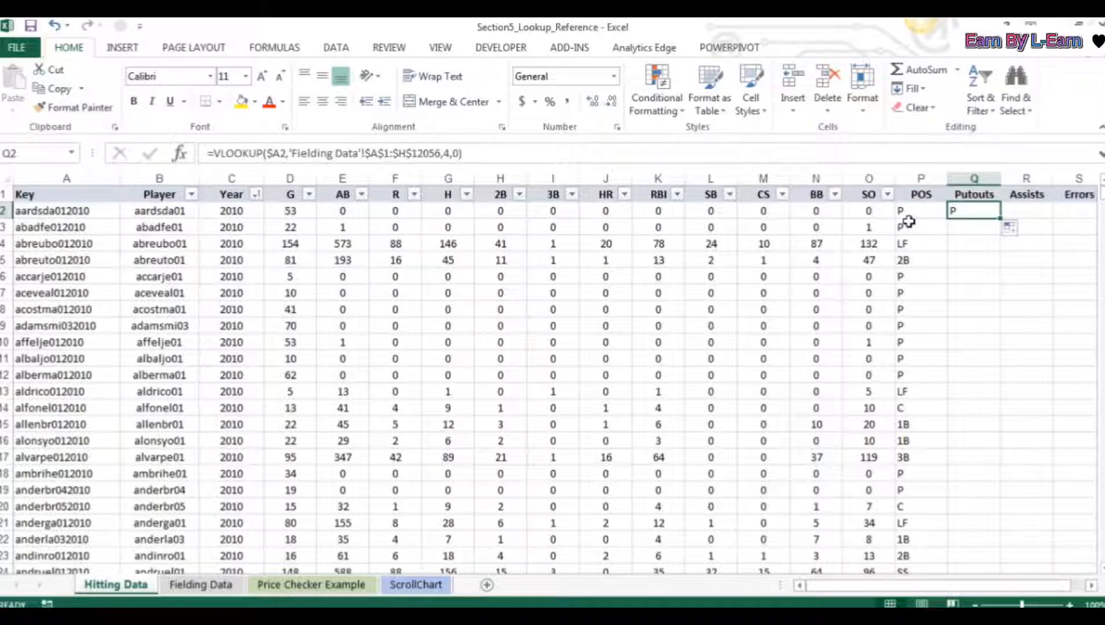
# - Set the column index of the VLOOKUP in Q2 to 5 and fill it down the Putouts column
pyautogui.click(450, 153)
pyautogui.press('BackSpace')
pyautogui.write('5')
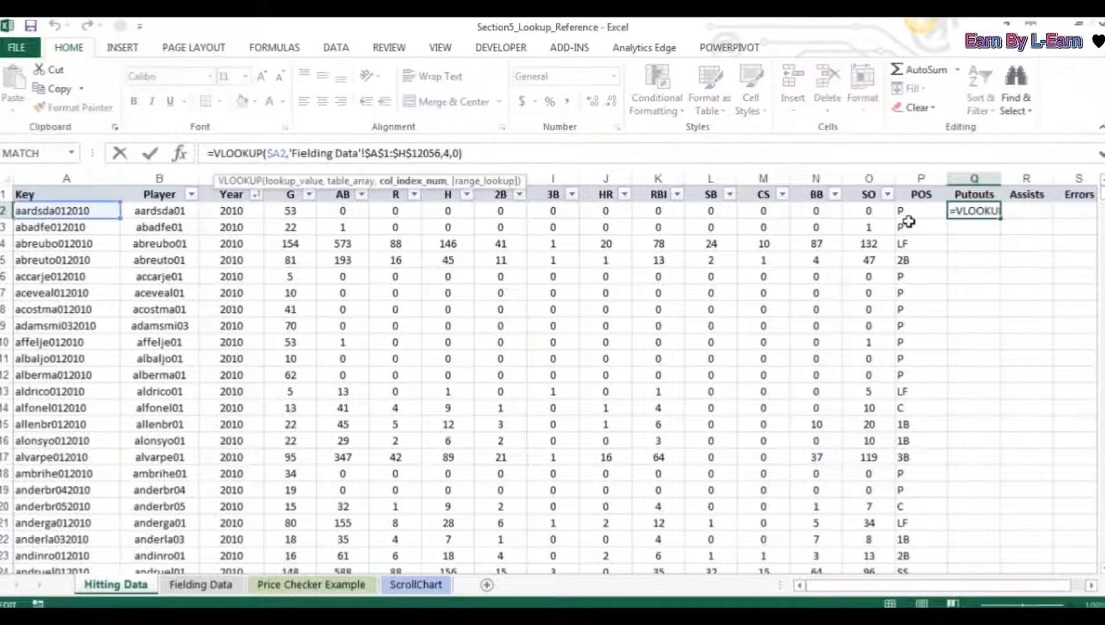
pyautogui.press('Return')
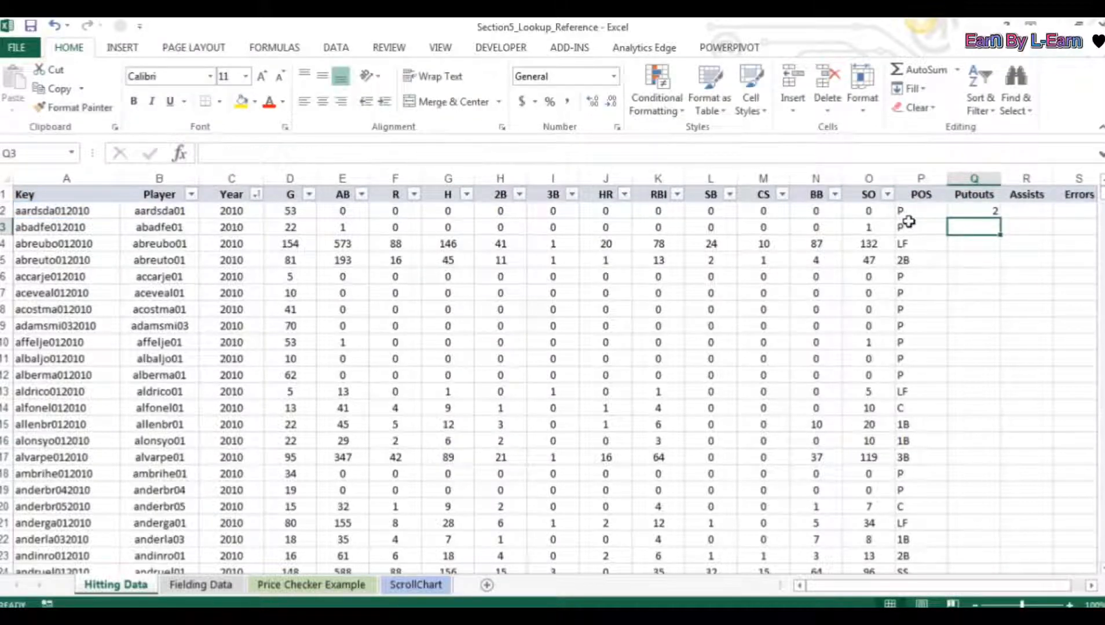
pyautogui.press('Up')
pyautogui.doubleClick(1000, 218)
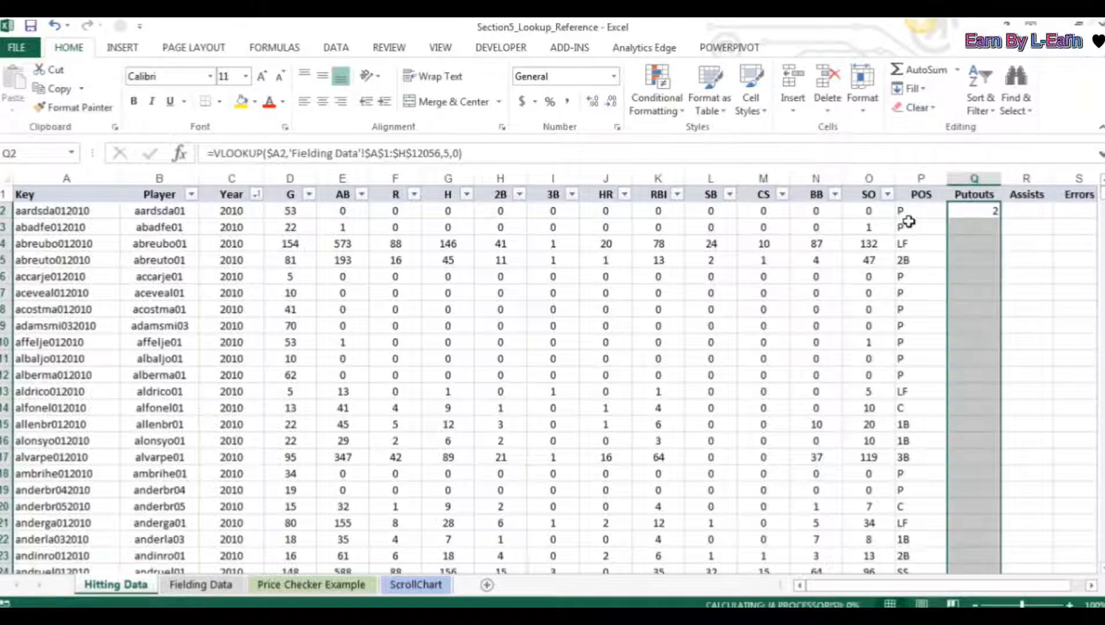
# - Fill the Putouts formula from Q2 across into the Assists cell R2 and set its column index to 6
pyautogui.click(979, 210)
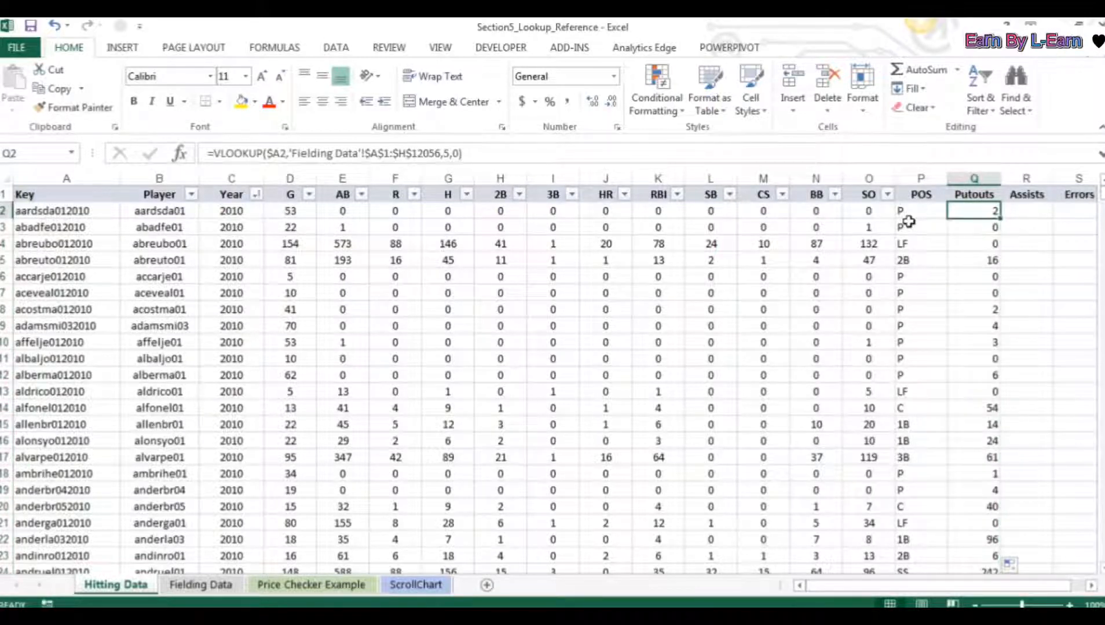
pyautogui.moveTo(1000, 217); pyautogui.dragTo(1036, 211)
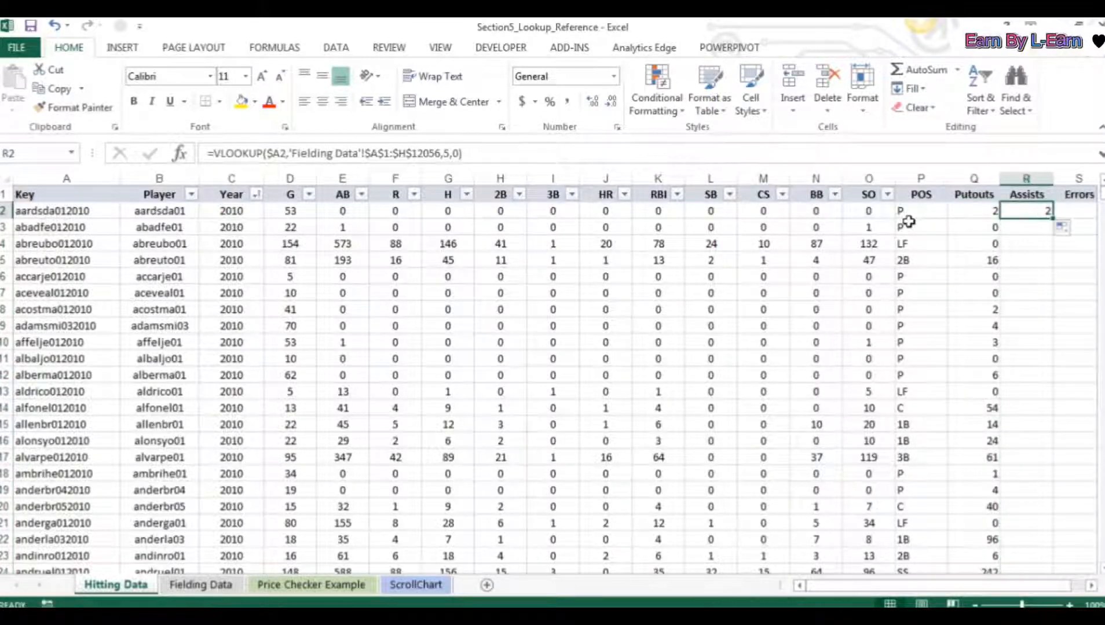
pyautogui.press('F2')
pyautogui.press('Left')
pyautogui.press('Left')
pyautogui.press('Left')
pyautogui.press('BackSpace')
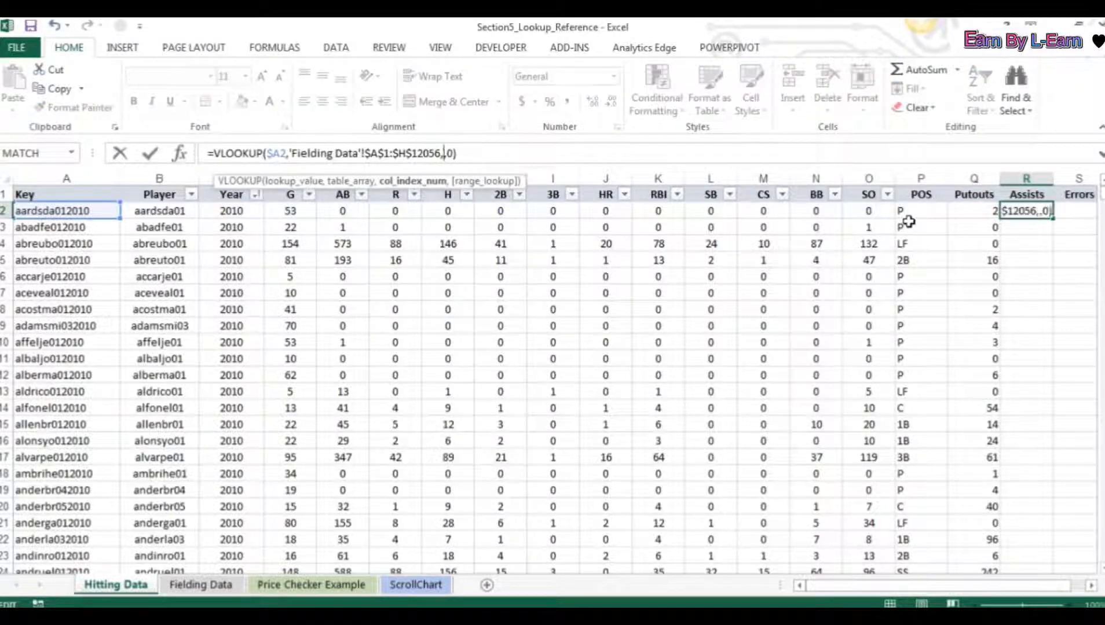
pyautogui.write('6')
pyautogui.press('Return')
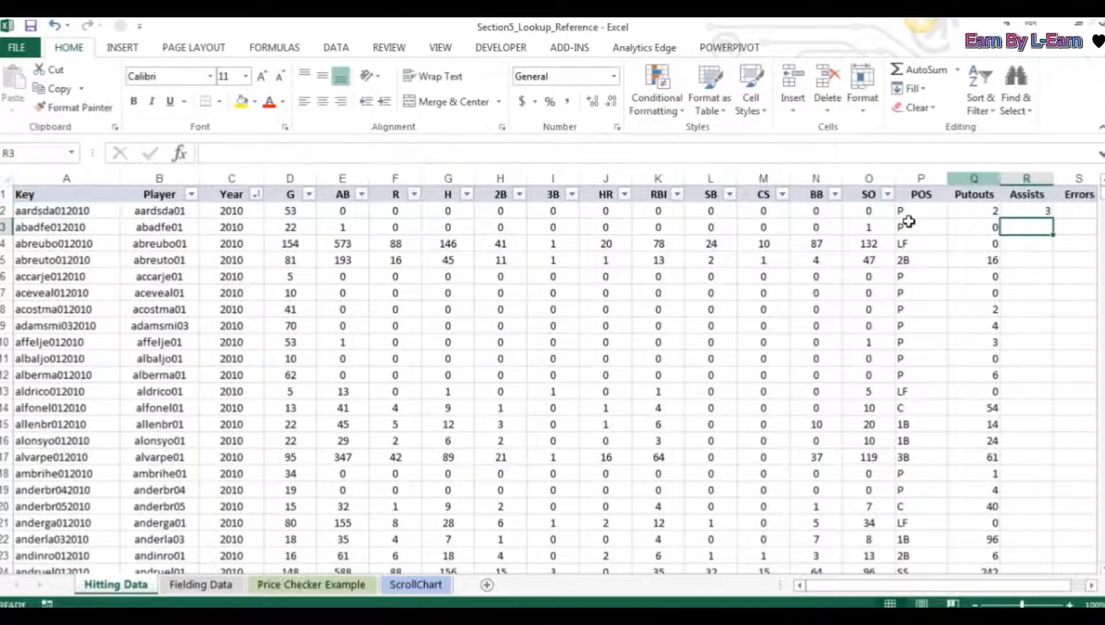
# - Fill the Assists formula from R2 across into the Errors and DP cells, S2 and T2
pyautogui.hscroll(1, 908, 222)
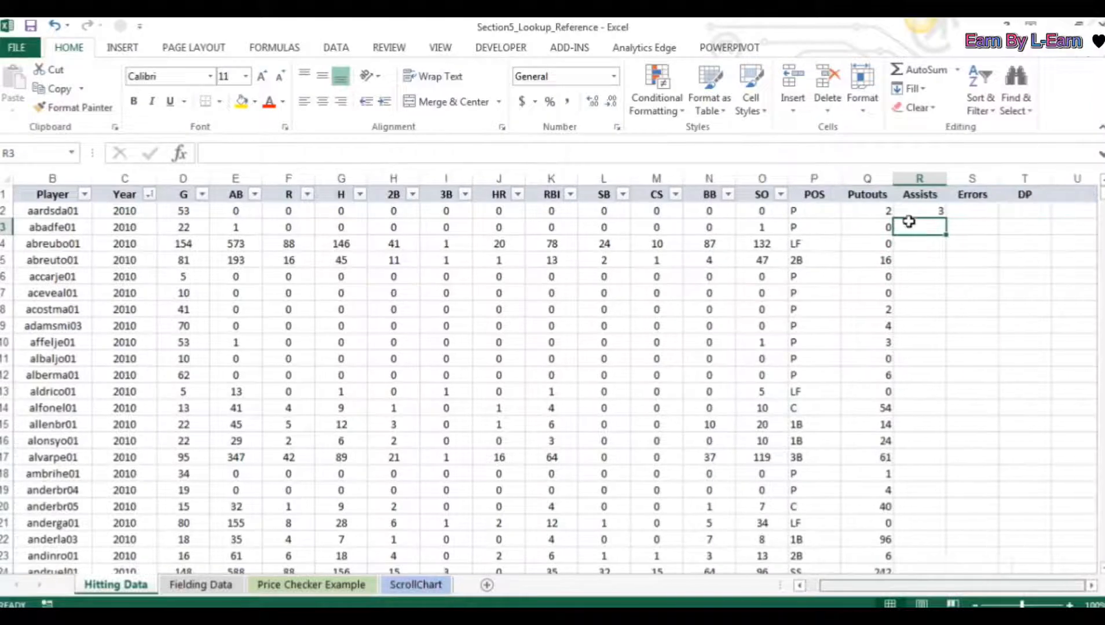
pyautogui.press('Up')
pyautogui.moveTo(945, 219); pyautogui.dragTo(1039, 212)
# - Set the column index of the Errors VLOOKUP in S2 to 7
pyautogui.press('Right')
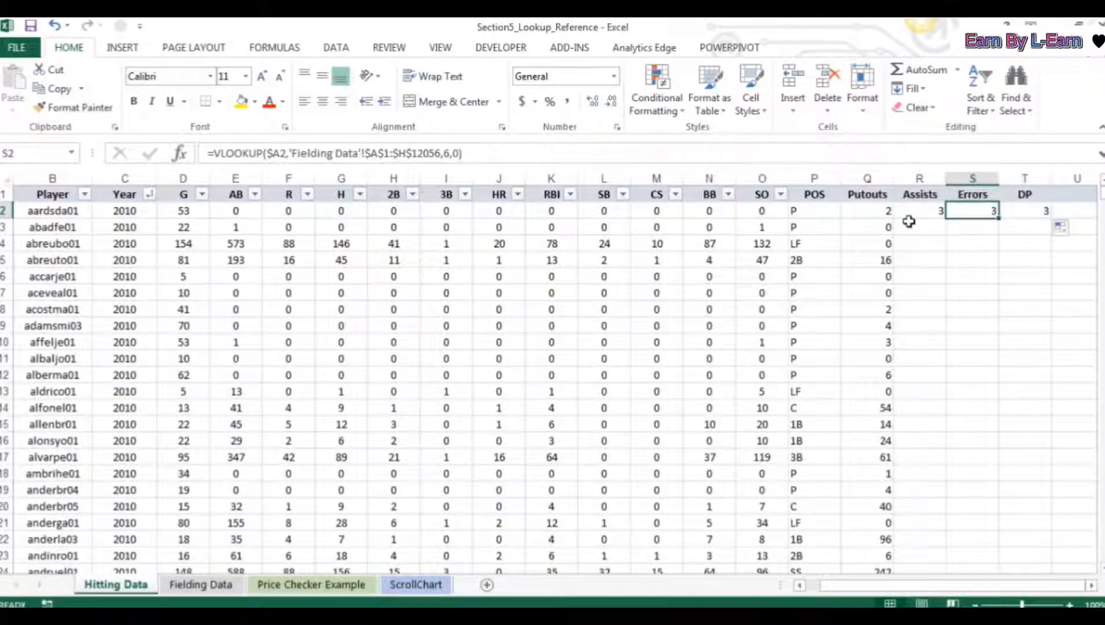
pyautogui.press('F2')
pyautogui.press('Left')
pyautogui.press('Left')
pyautogui.press('Left')
pyautogui.press('BackSpace')
pyautogui.write('7')
pyautogui.press('Return')
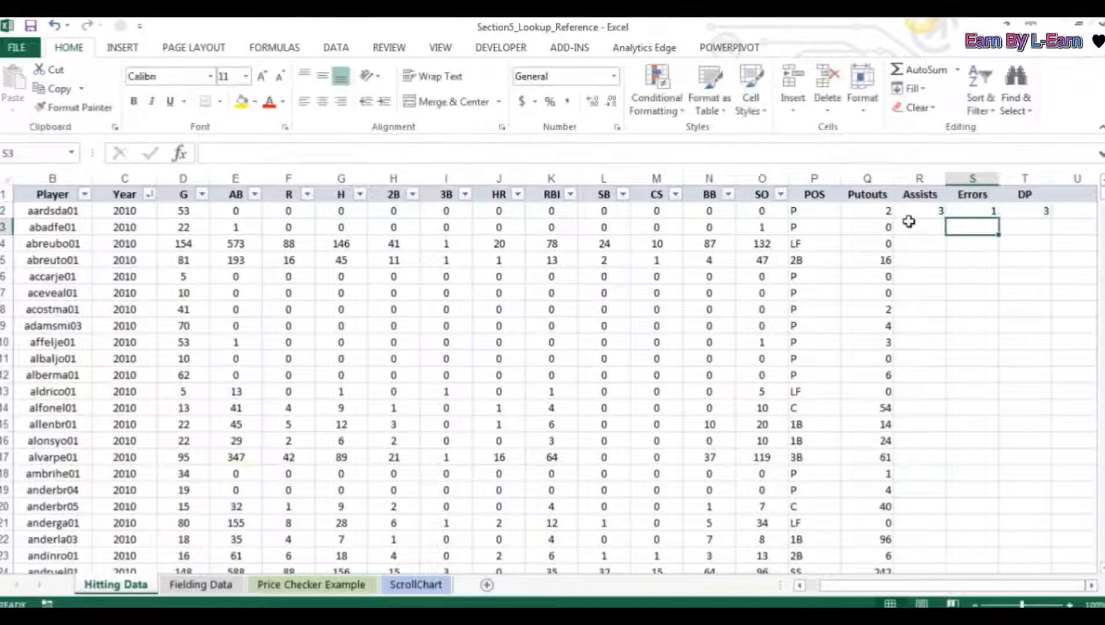
# - Set the column index of the DP VLOOKUP in T2 to 8
pyautogui.press('Up')
pyautogui.press('Right')
pyautogui.press('F2')
pyautogui.press('Left')
pyautogui.press('Left')
pyautogui.press('Left')
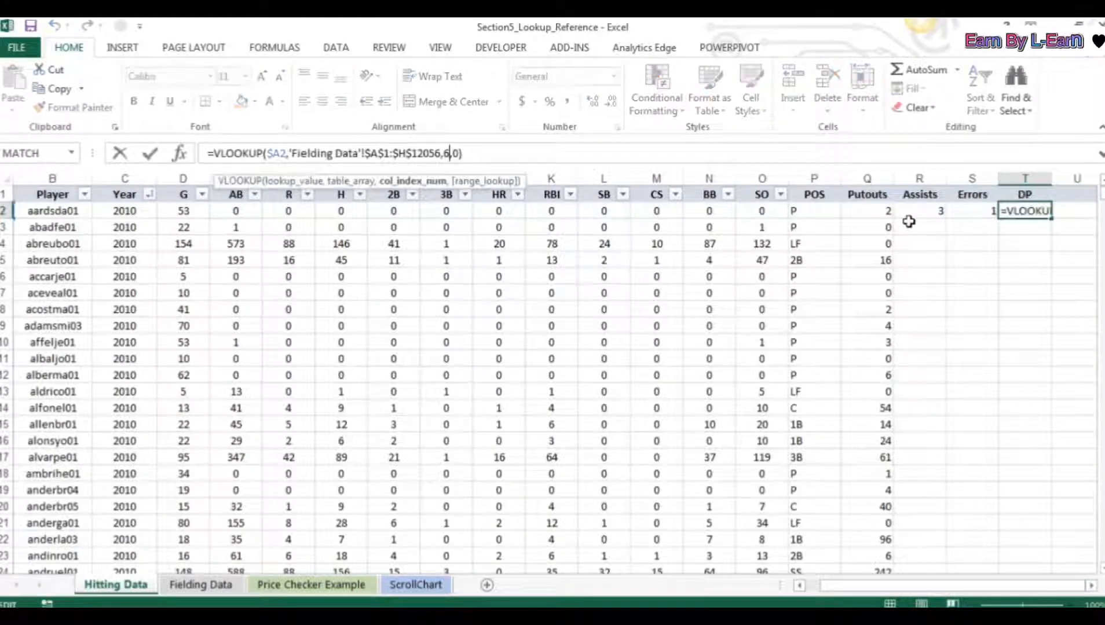
pyautogui.press('BackSpace')
pyautogui.write('8')
pyautogui.press('Return')
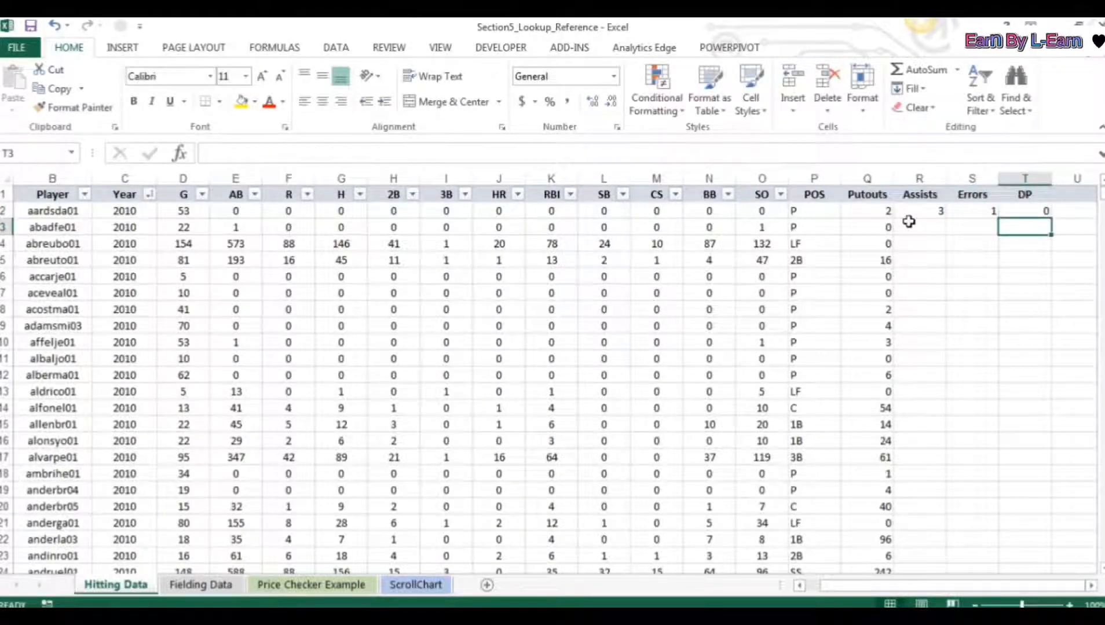
# - Fill the formulas in R2:T2 down the Assists, Errors and DP columns
pyautogui.click(909, 220)
pyautogui.hotkey('shift', 'Right')
pyautogui.hotkey('shift', 'Right')
pyautogui.hotkey('ctrl', 'shift', 'Down')
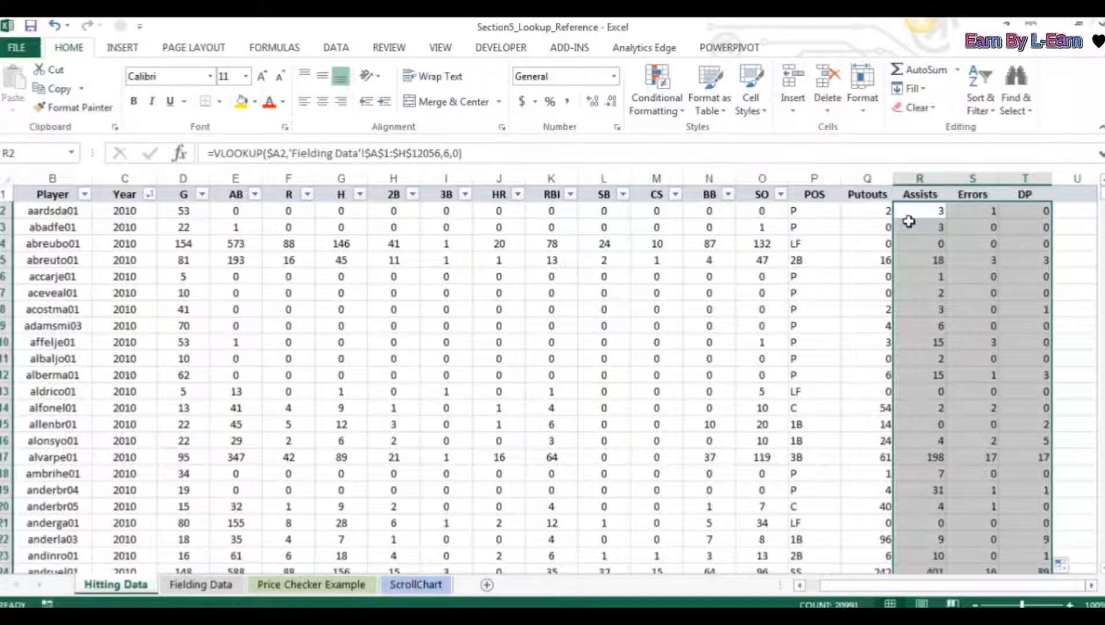
pyautogui.press('Down')
pyautogui.press('Left')
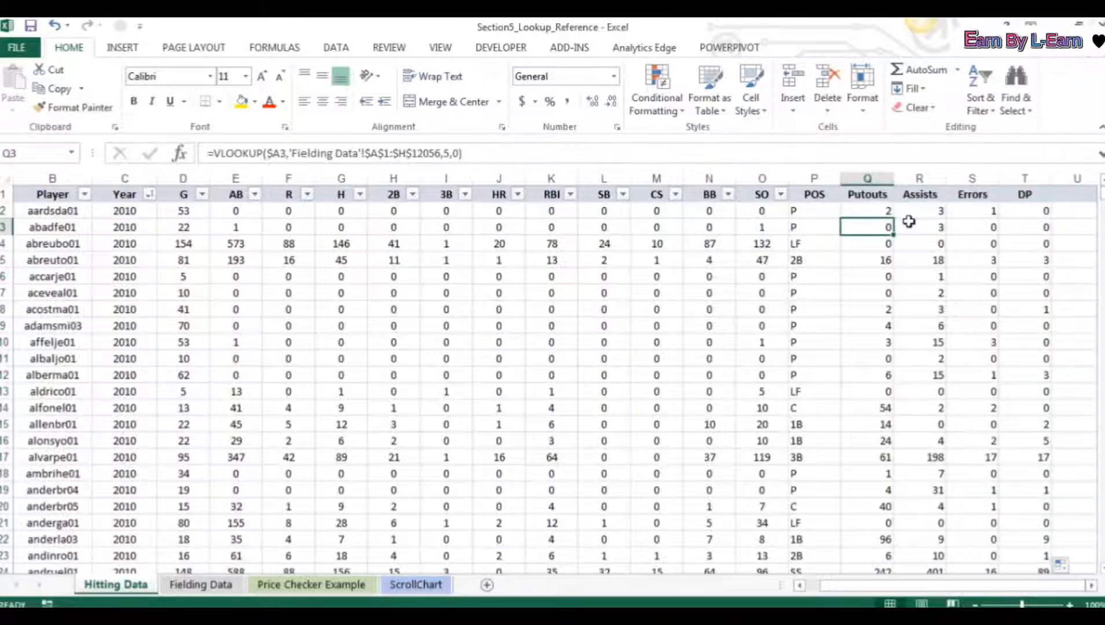
pyautogui.hscroll(-1, 908, 222)
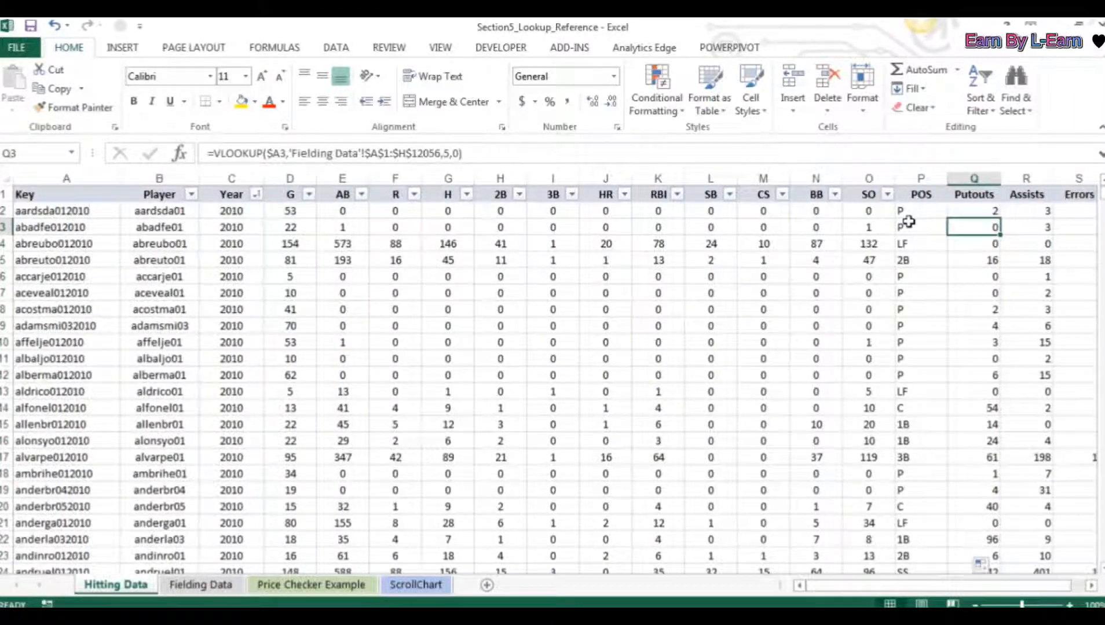